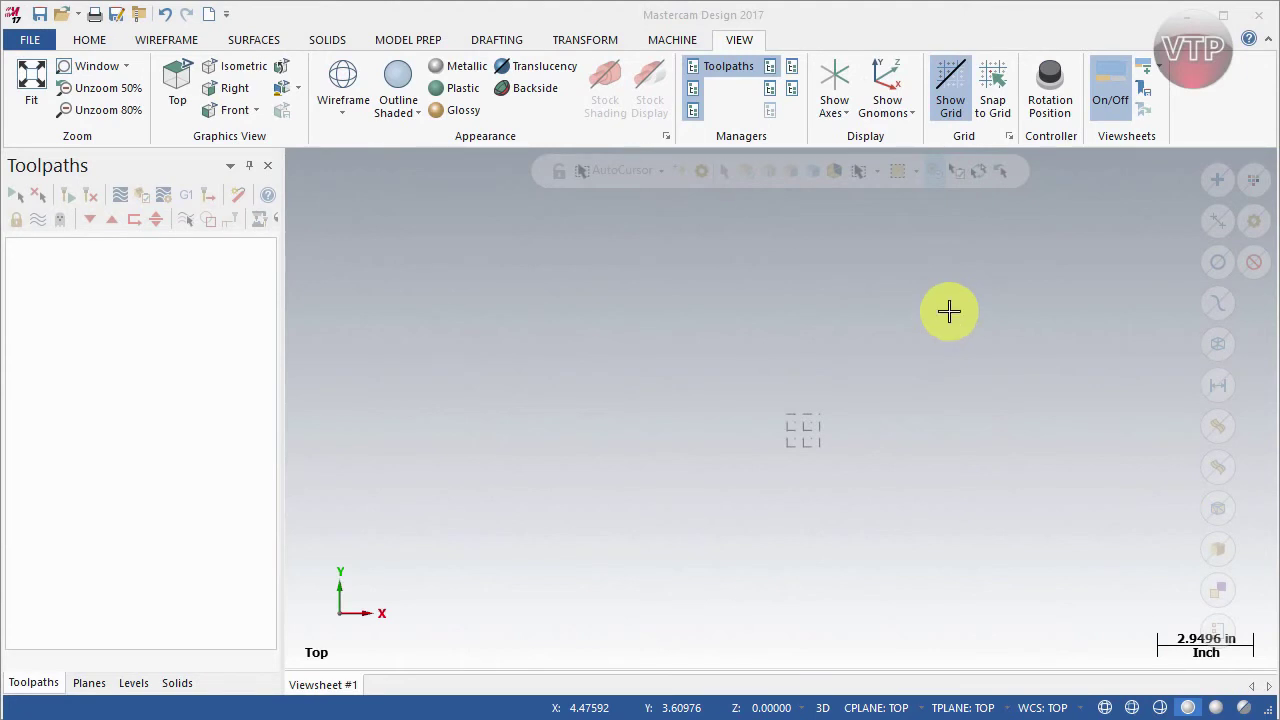
On the Wireframe tab, expand the Rectangle dropdown to reveal Helix and Spiral
click(166, 40)
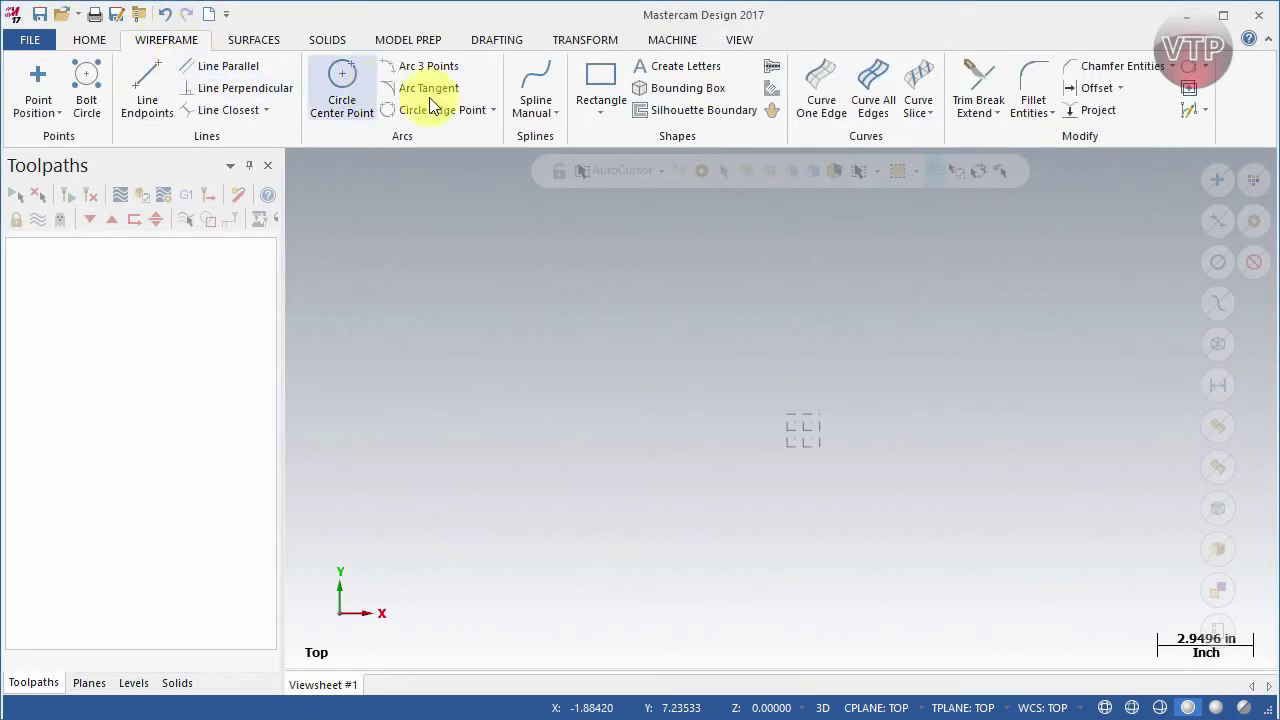
click(603, 116)
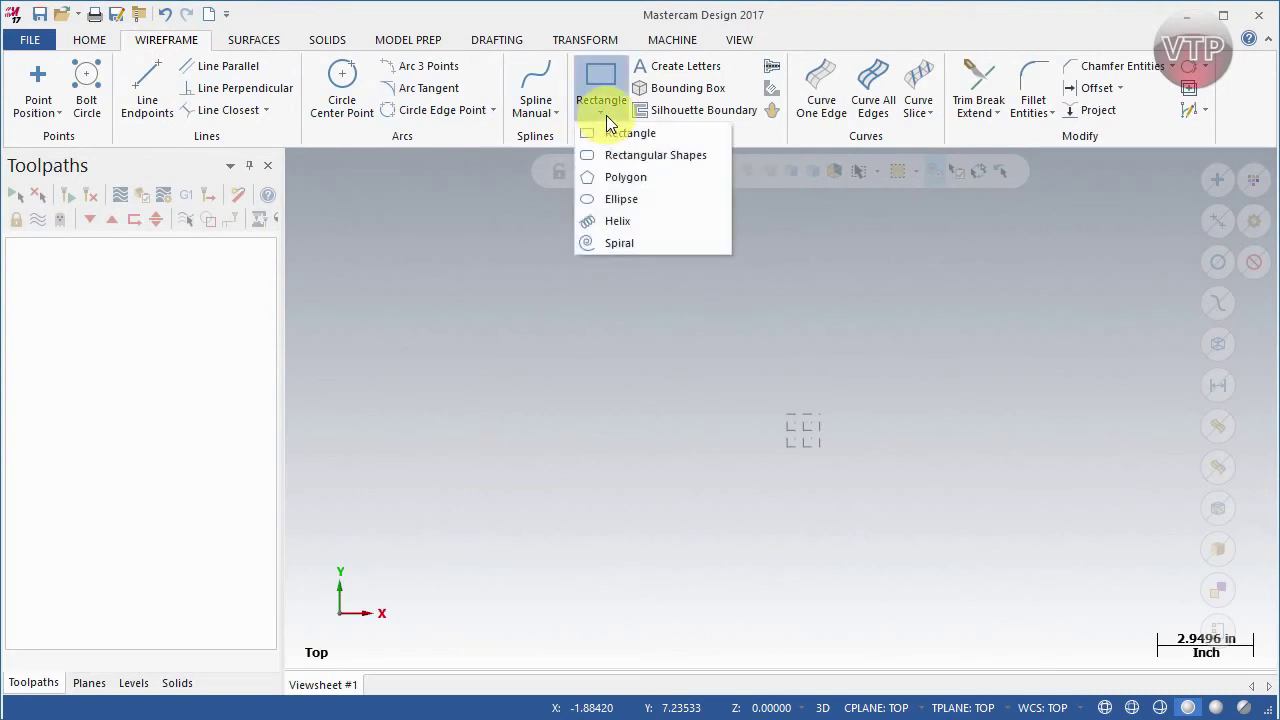
Start a helix of radius 1.4 and 12 revolutions, centring it on the origin after trying another point
click(615, 222)
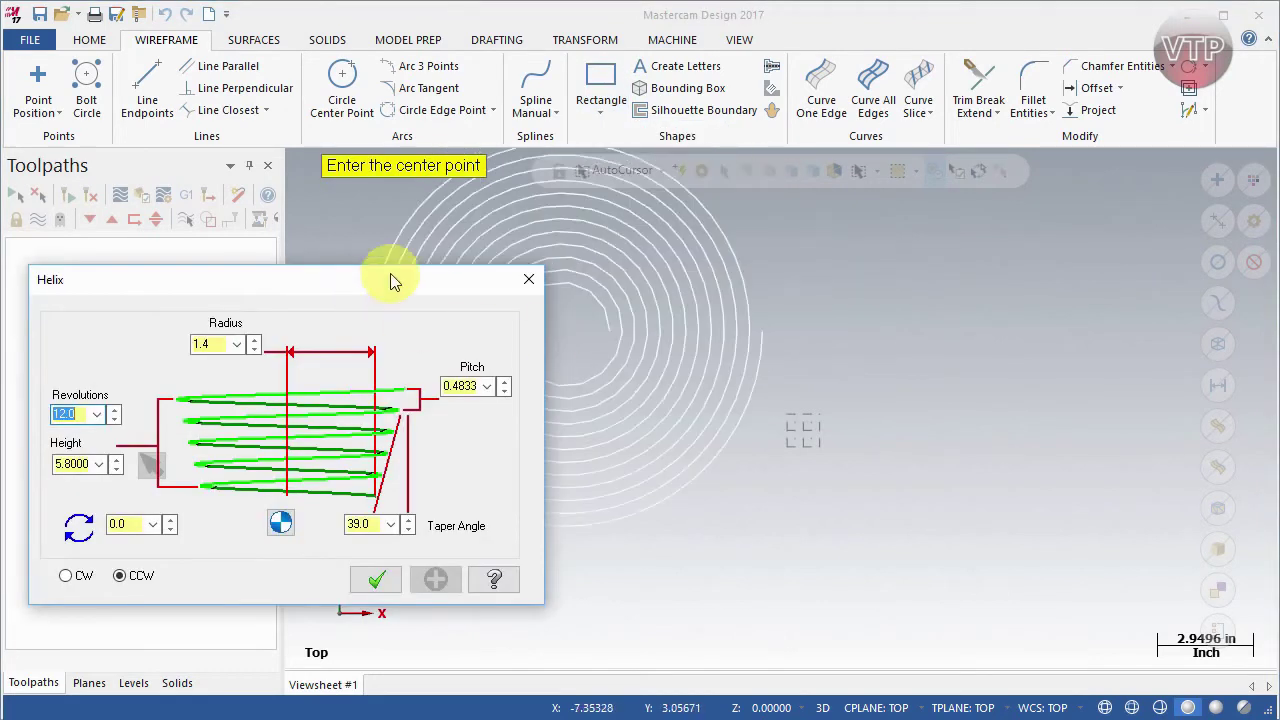
drag(366, 286, 427, 243)
click(802, 431)
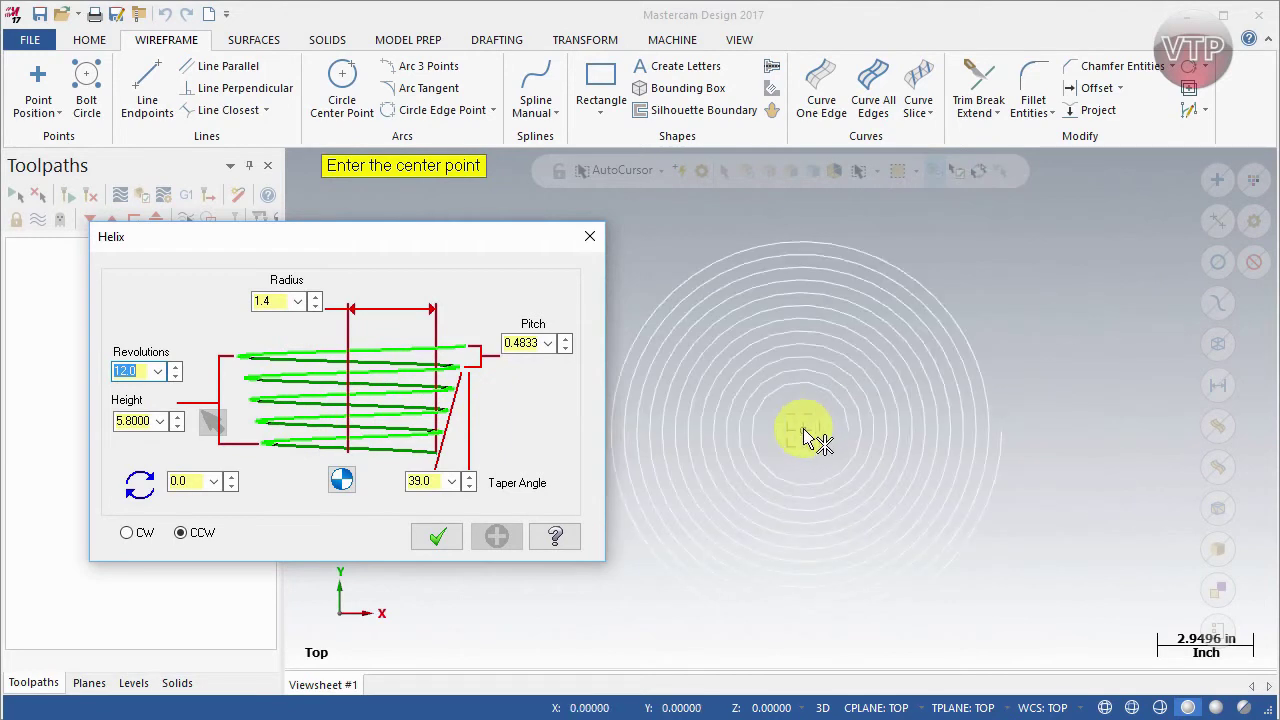
click(803, 428)
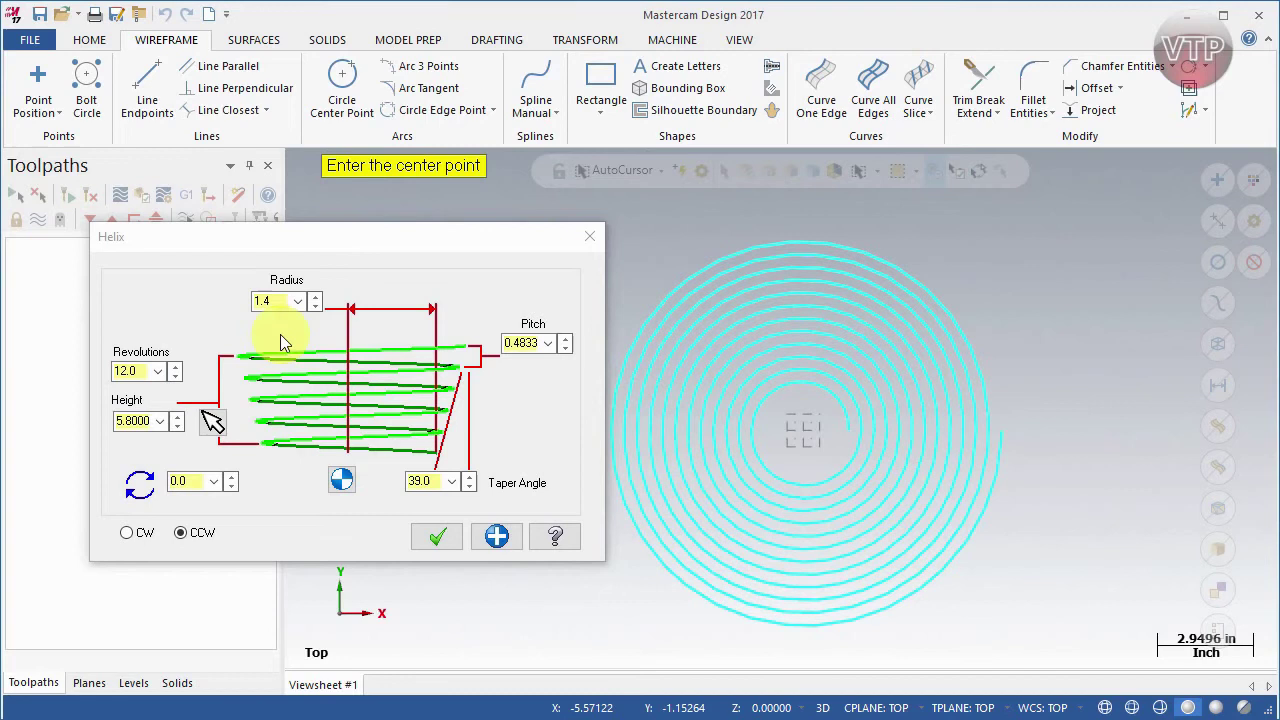
click(343, 483)
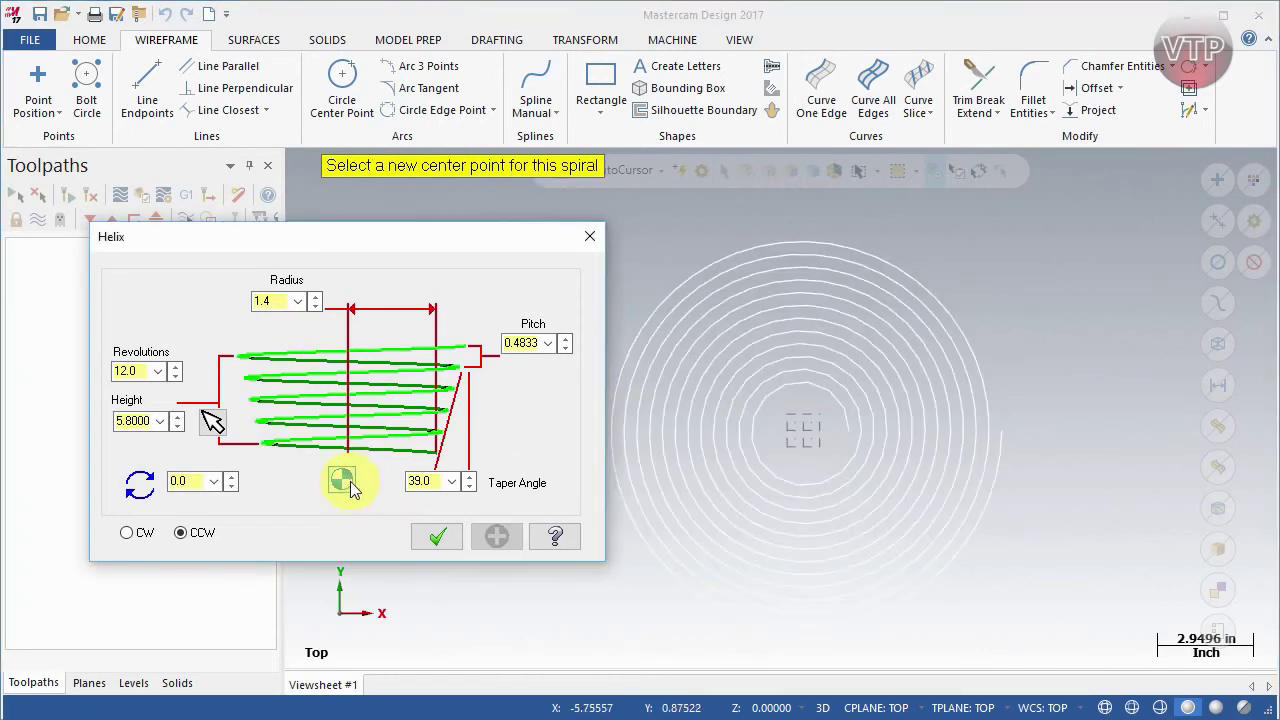
click(1031, 383)
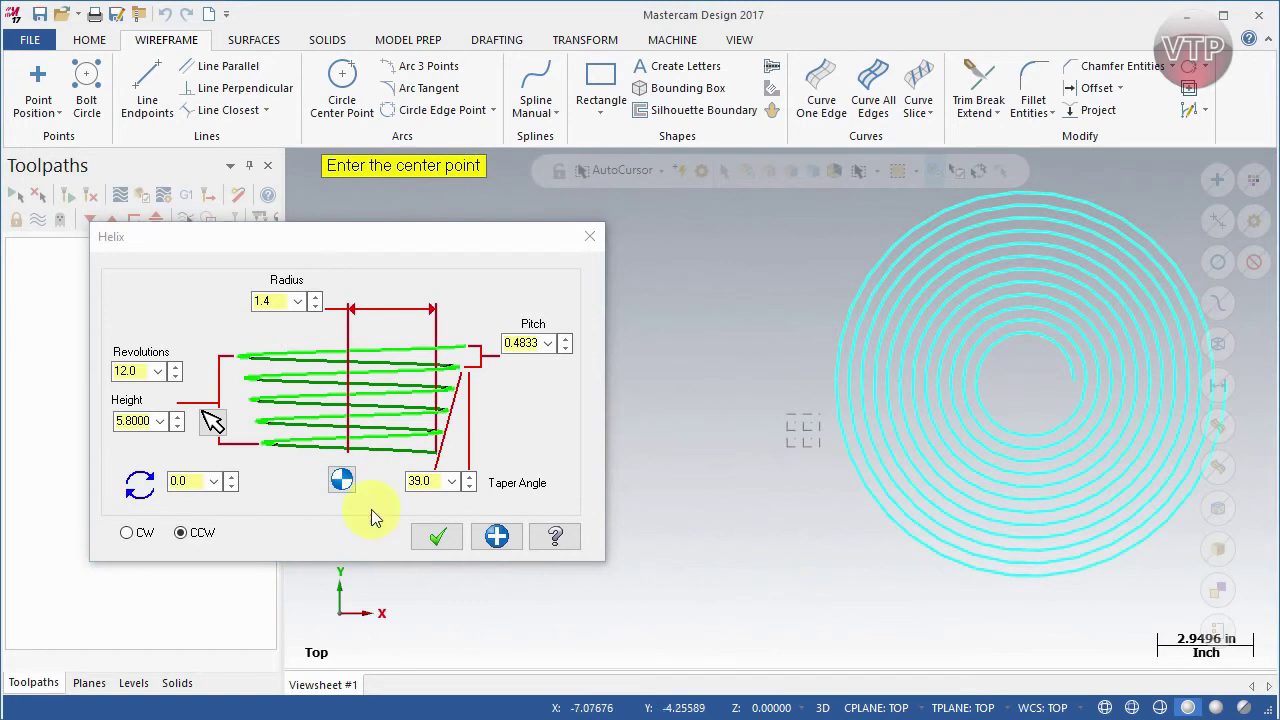
click(339, 479)
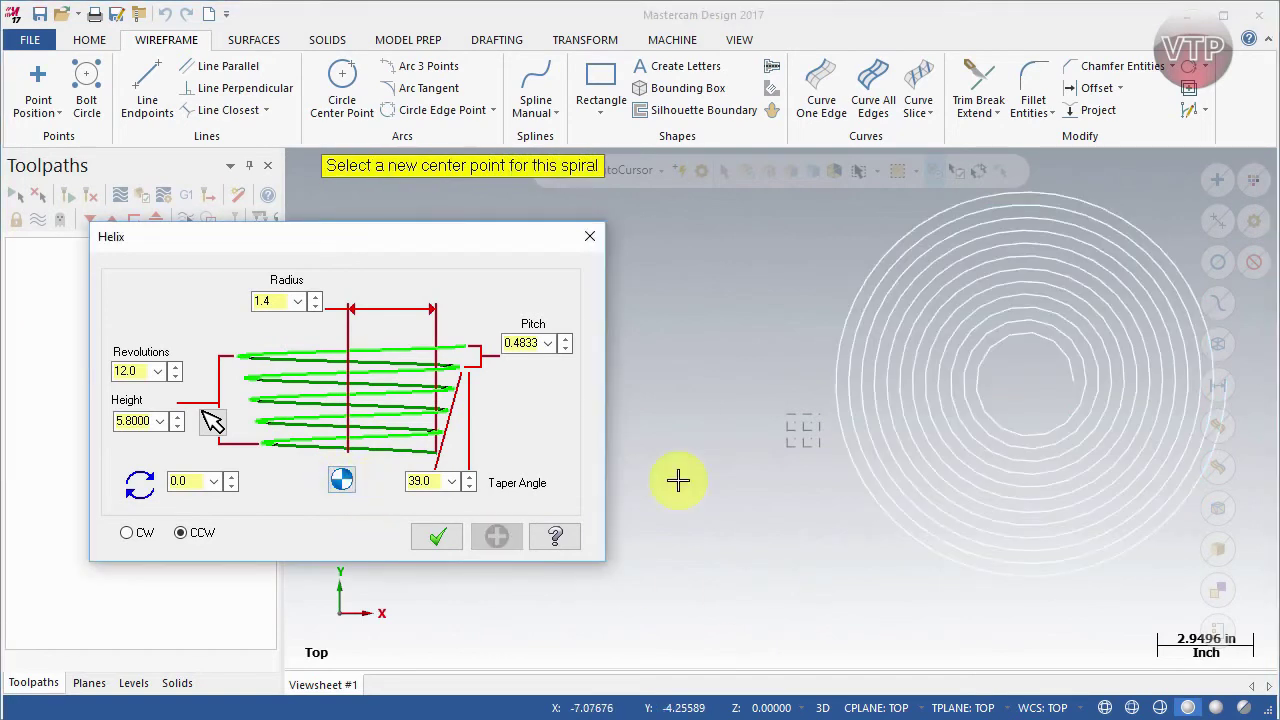
click(801, 430)
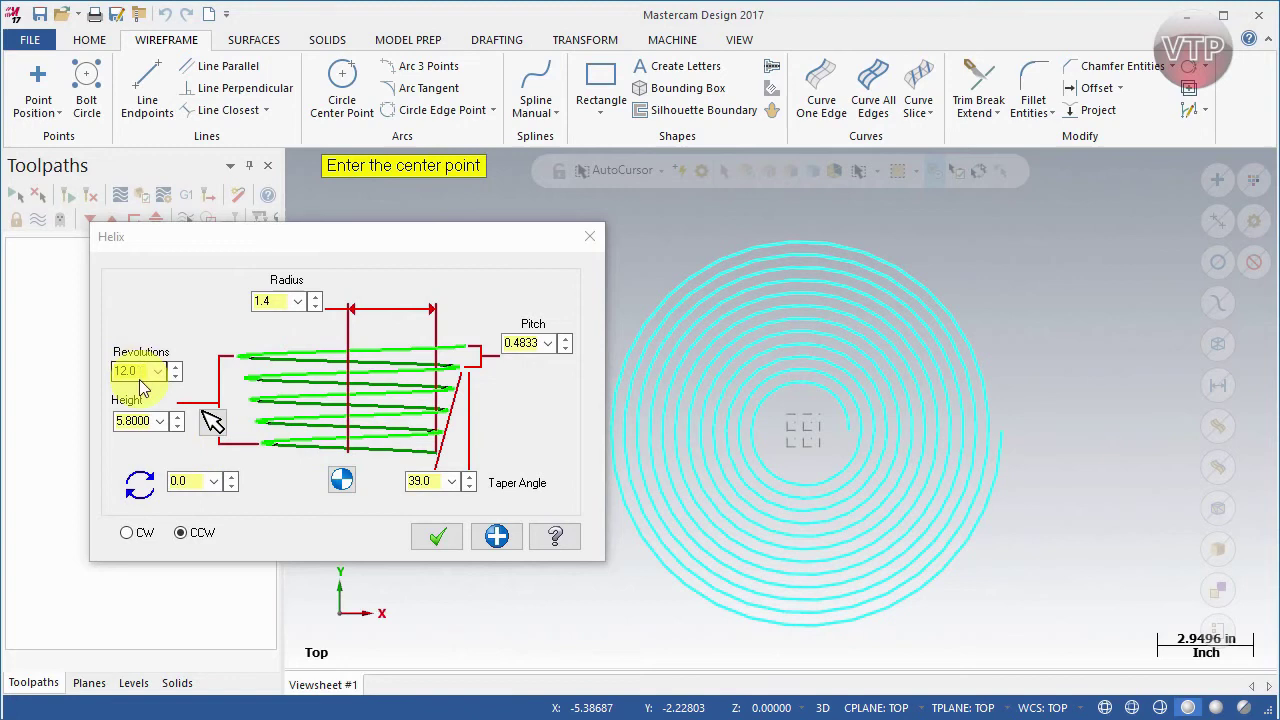
Lower the helix revolutions from 12 to 5, giving height 2.4167 and pitch 0.4833
click(175, 377)
click(175, 377)
click(175, 377)
click(175, 377)
click(175, 377)
click(175, 377)
click(175, 377)
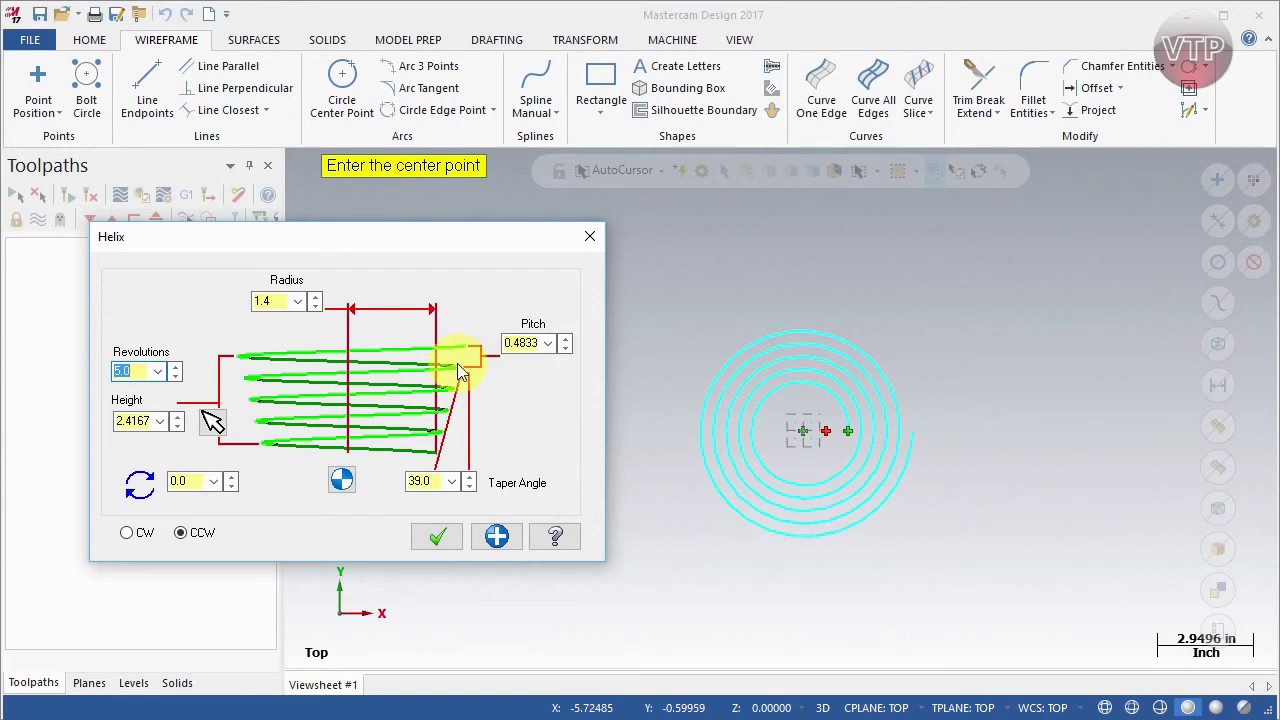
Raise the helix pitch to 0.7833, make it wind clockwise, and apply it
click(566, 340)
click(566, 340)
click(566, 340)
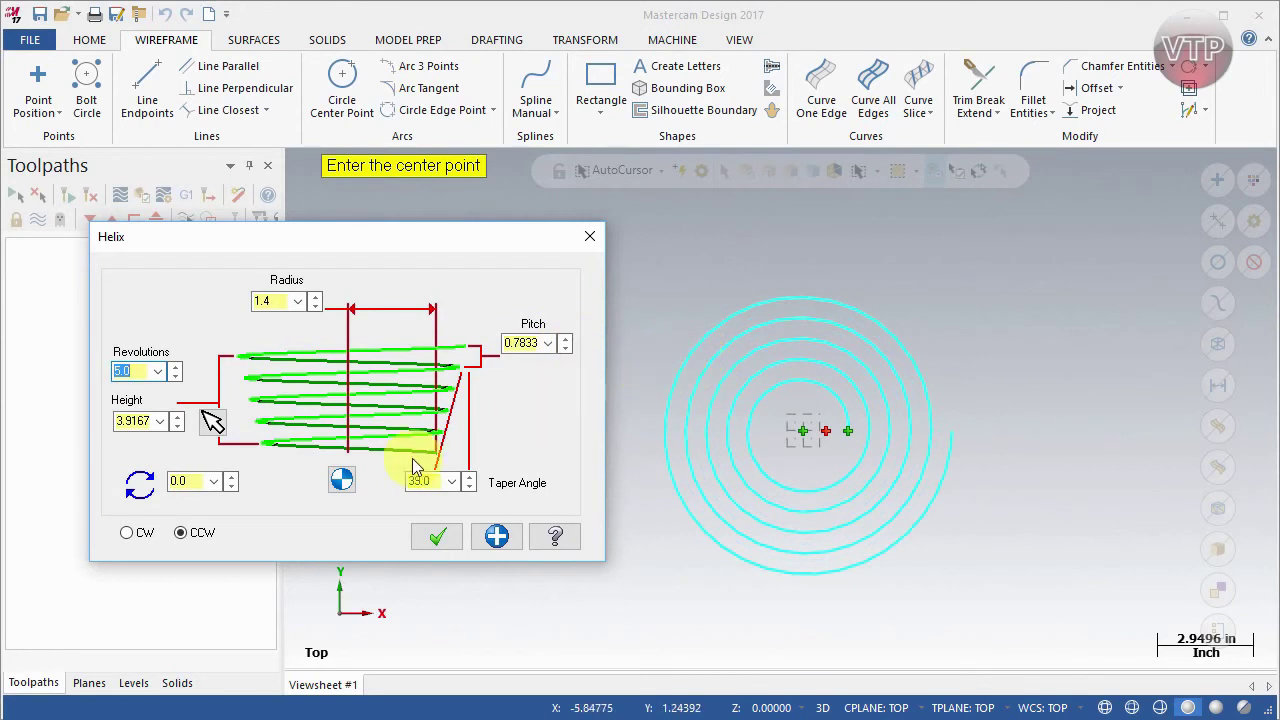
click(142, 538)
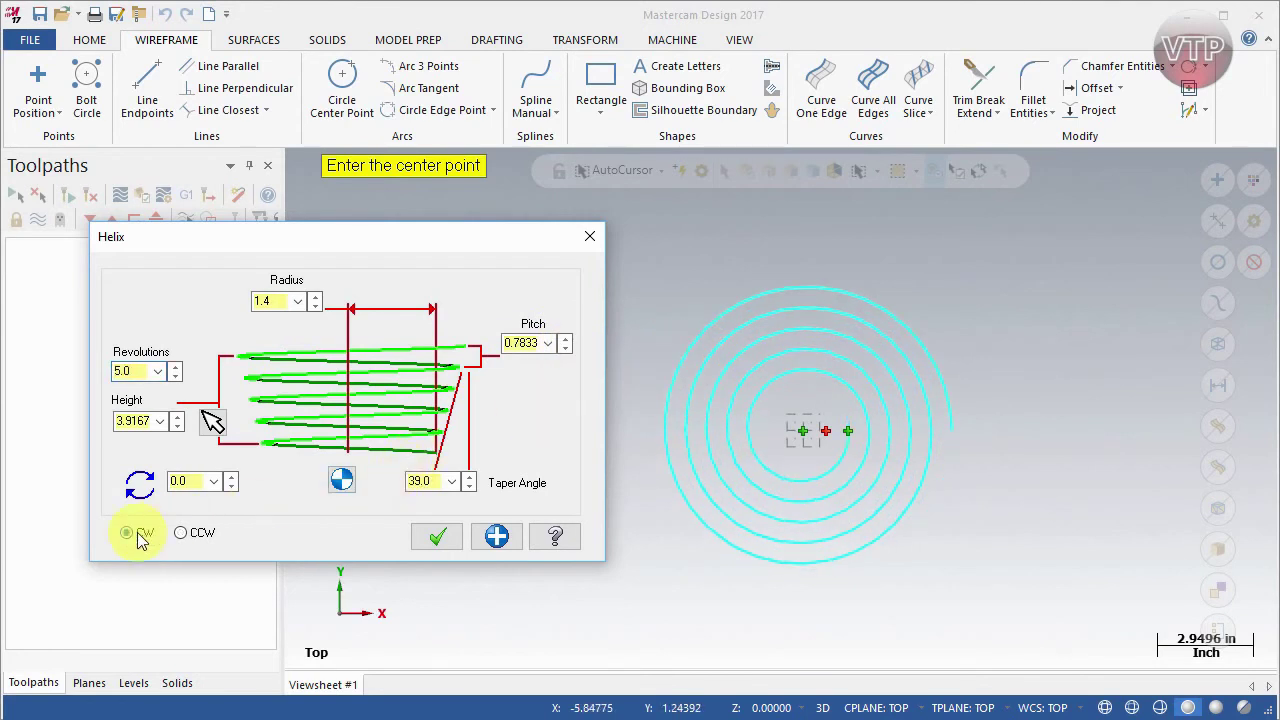
click(186, 536)
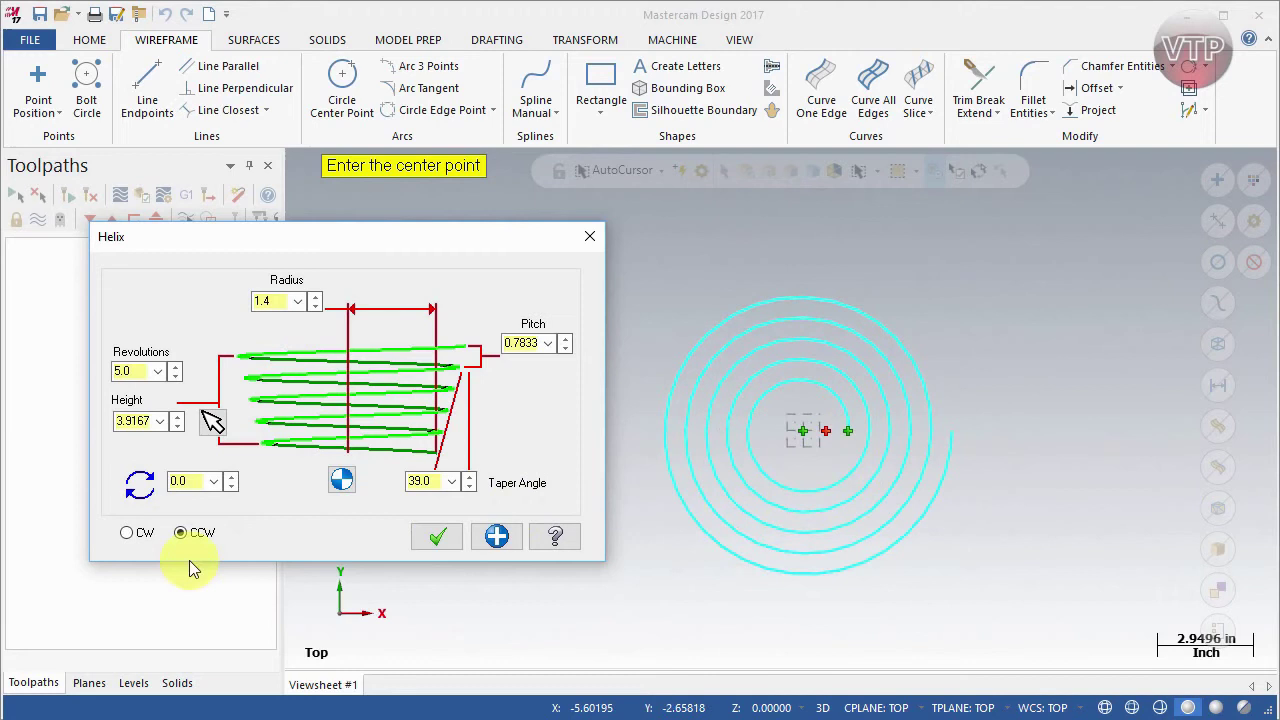
click(130, 533)
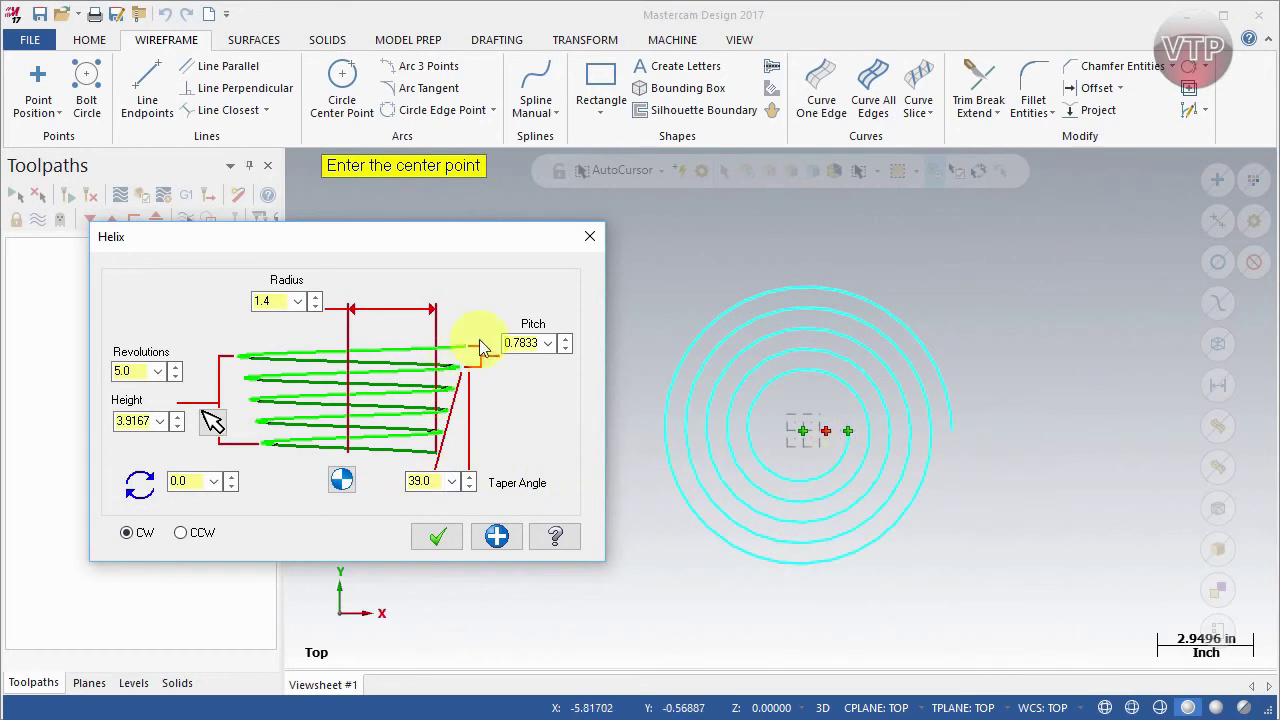
click(497, 543)
Finish the helix and view it from the Front
click(441, 540)
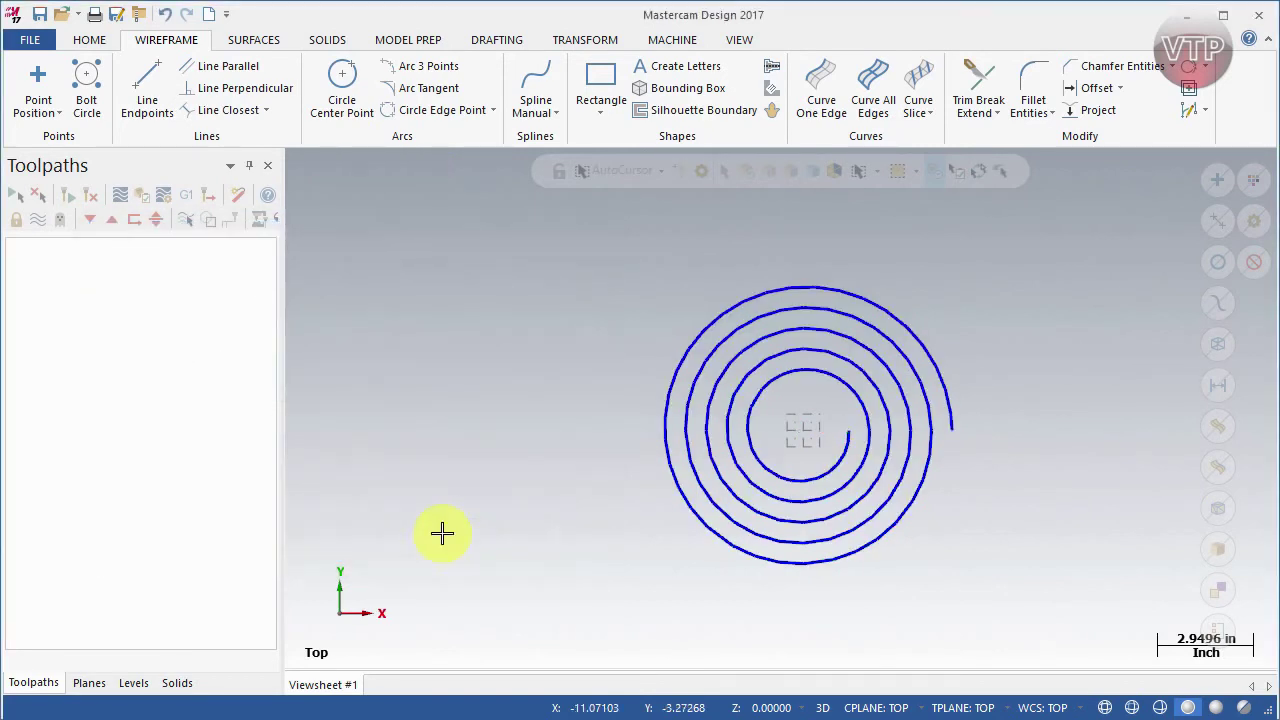
click(736, 40)
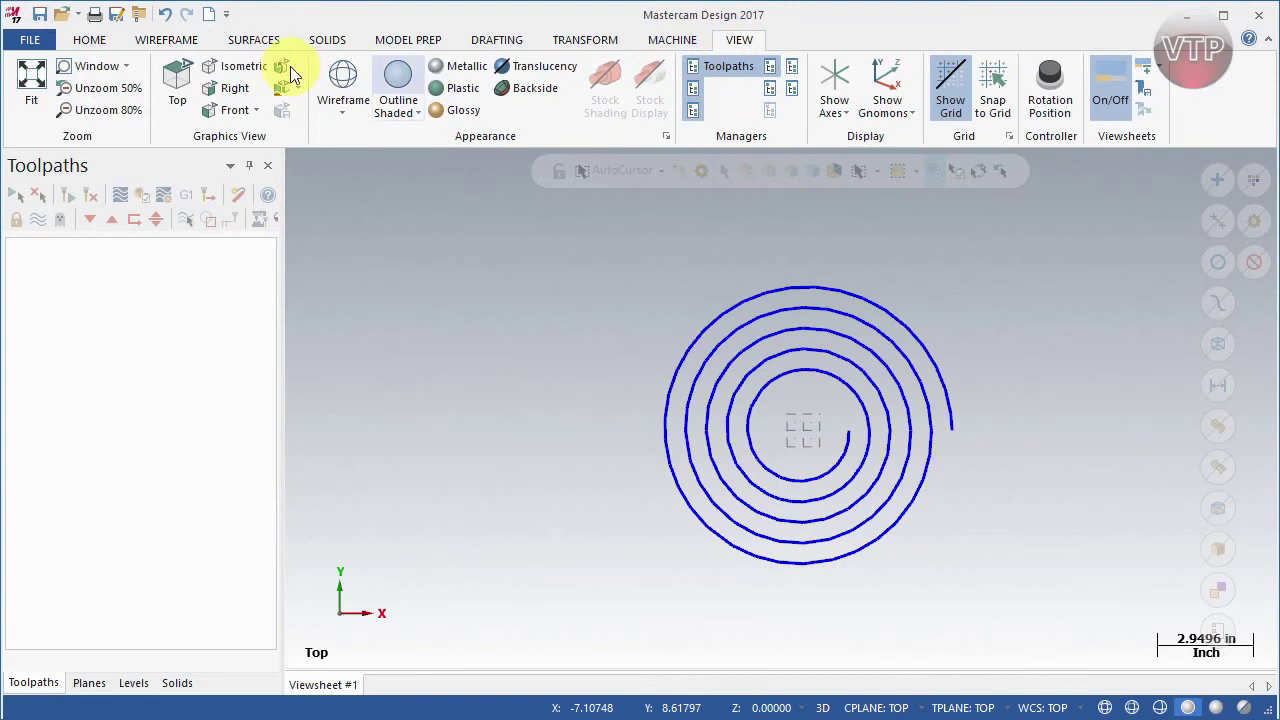
click(232, 111)
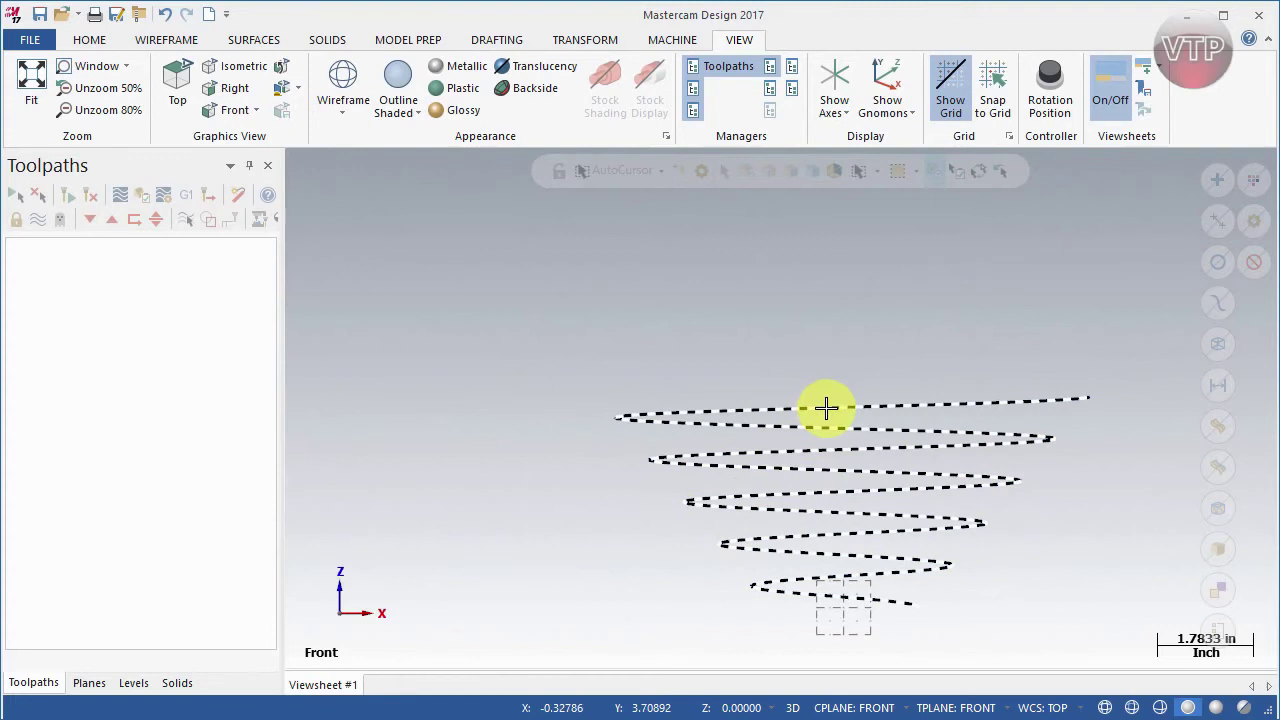
Delete the helix and switch the view to Top
click(595, 432)
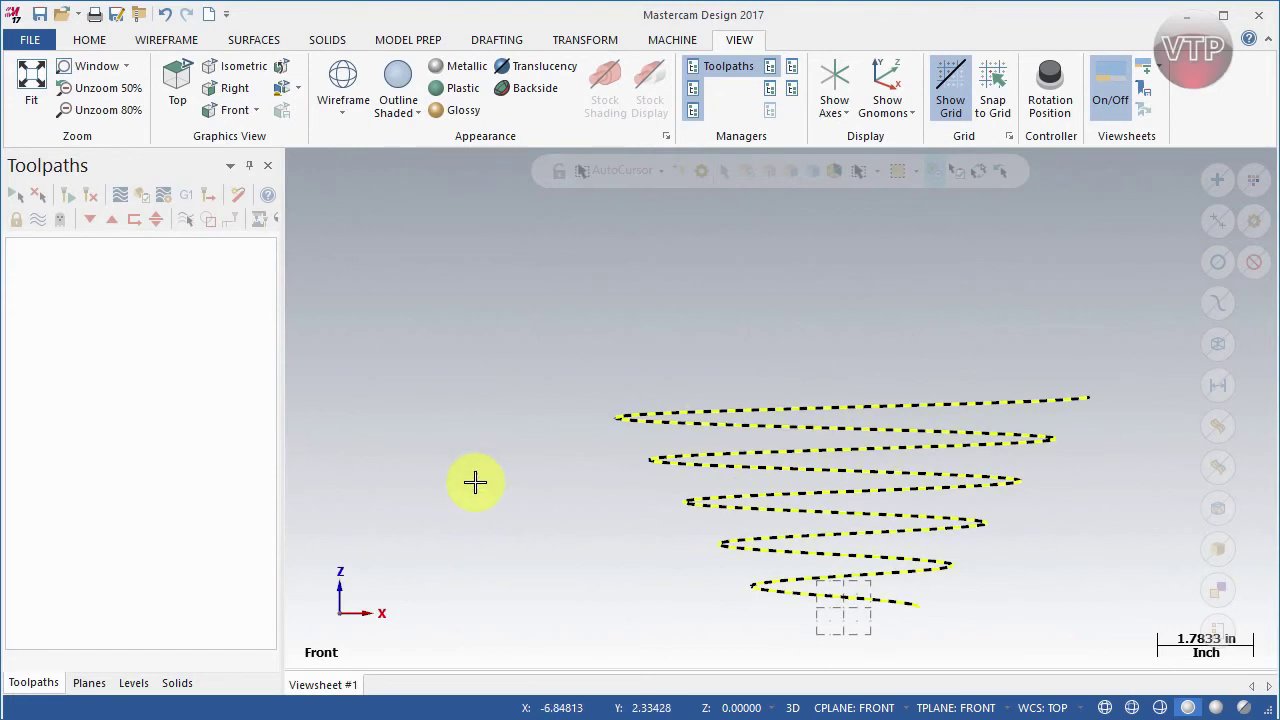
click(474, 483)
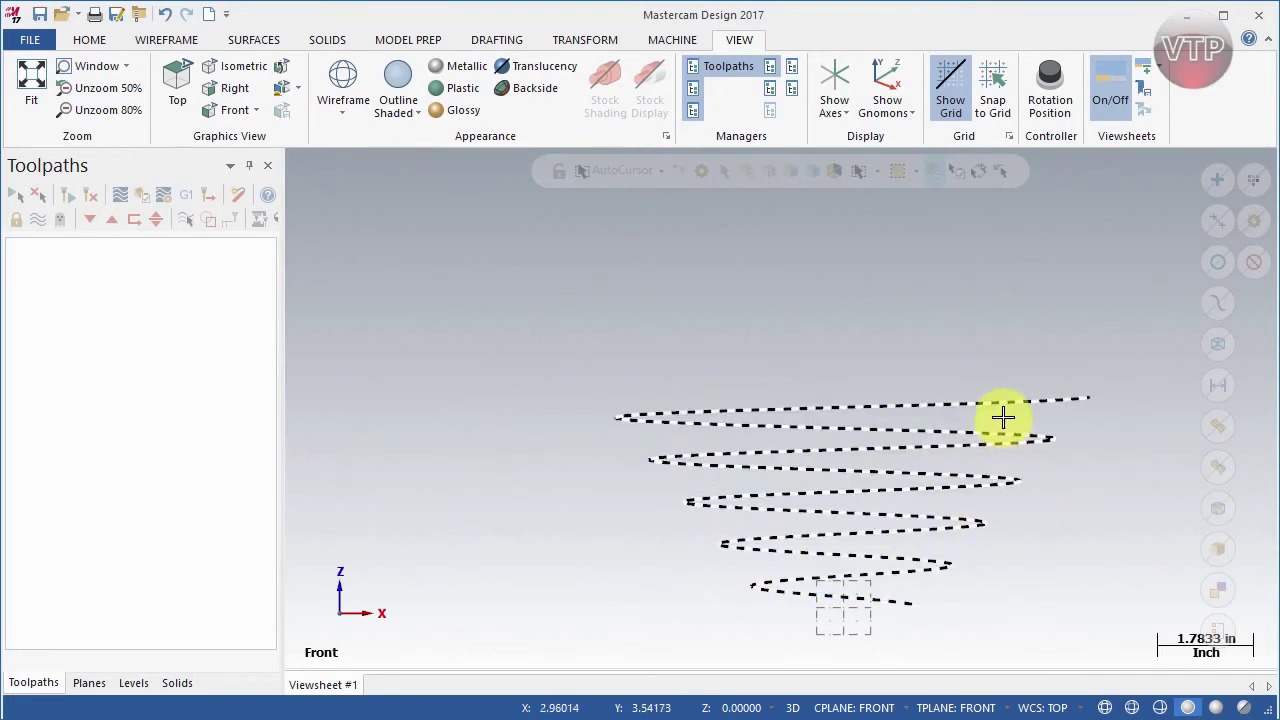
click(963, 561)
key(Delete)
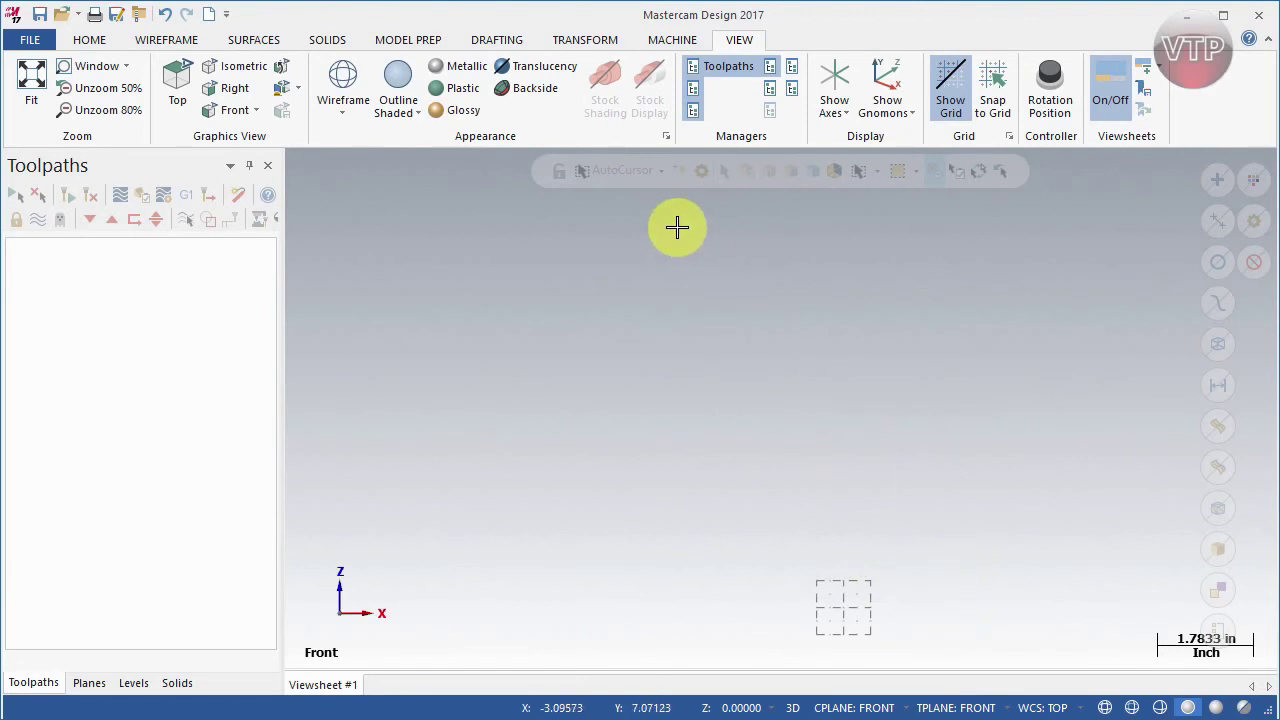
key(alt+1)
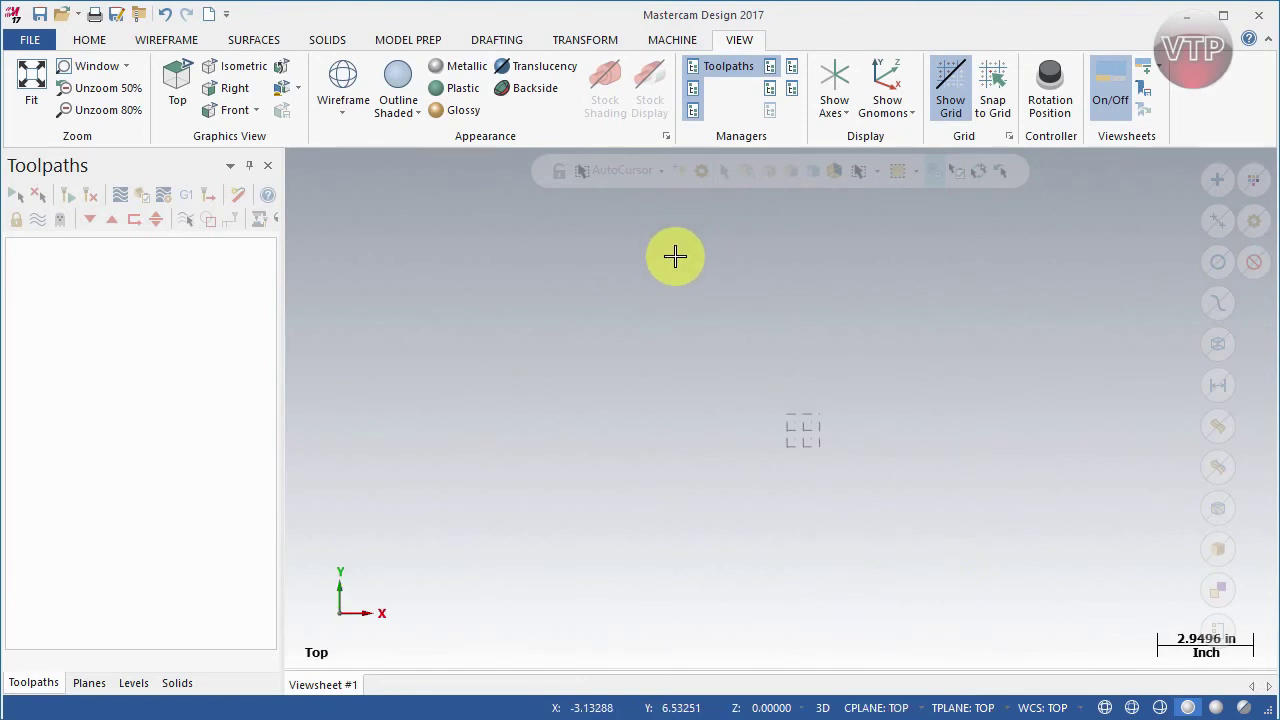
Zoom in and choose Spiral from the Wireframe shapes list to open the Spiral dialog
scroll(800, 440, up, 5)
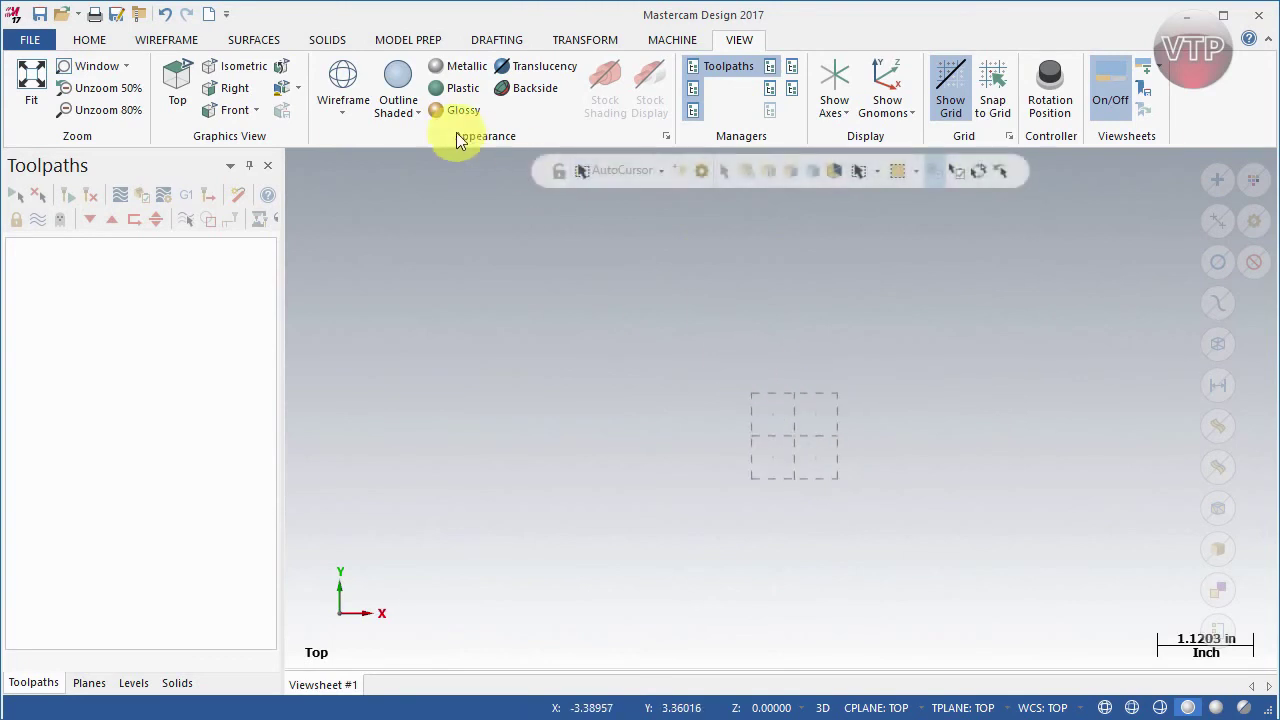
click(172, 39)
click(600, 117)
click(616, 249)
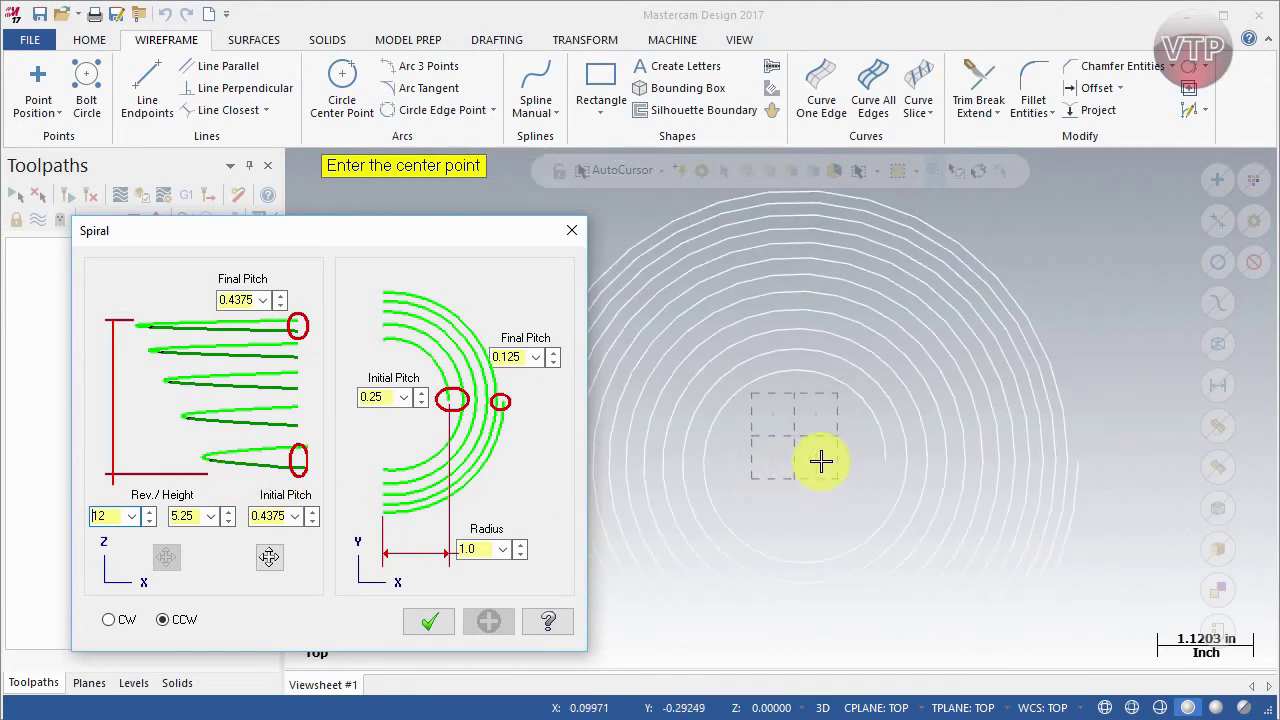
Place the spiral's centre point in the drawing and set it to wind counter-clockwise
click(894, 450)
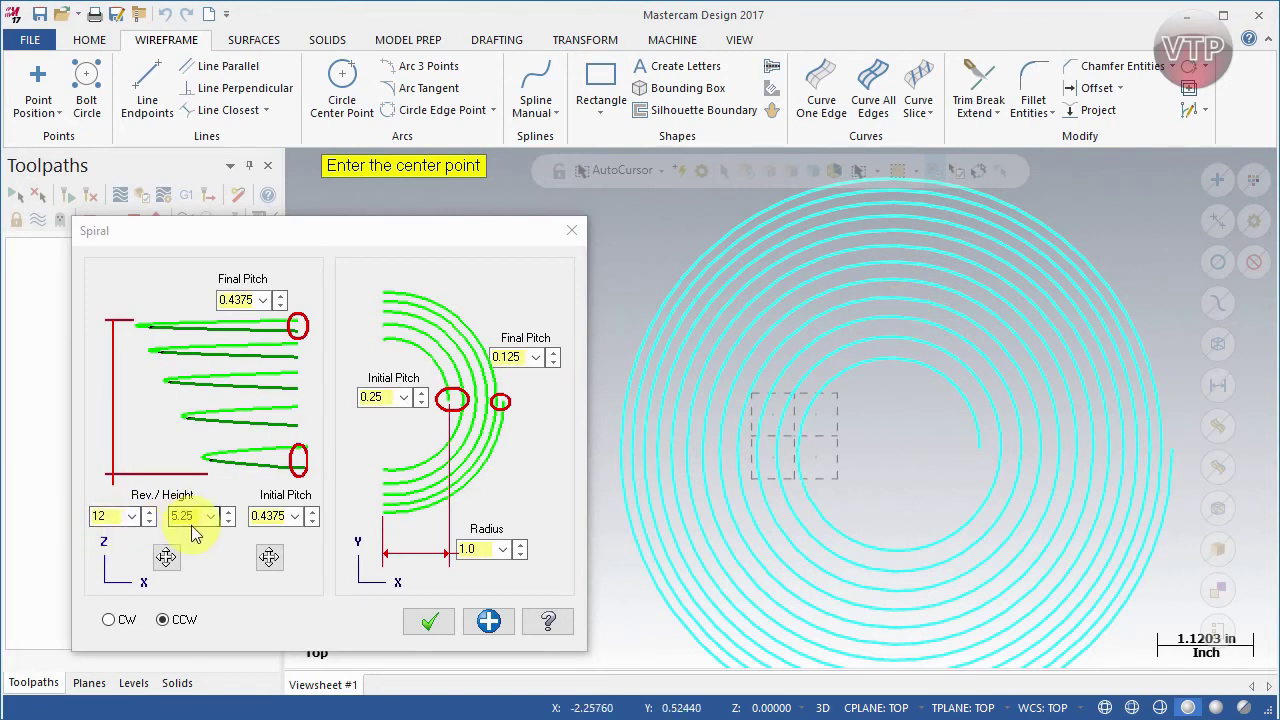
click(179, 622)
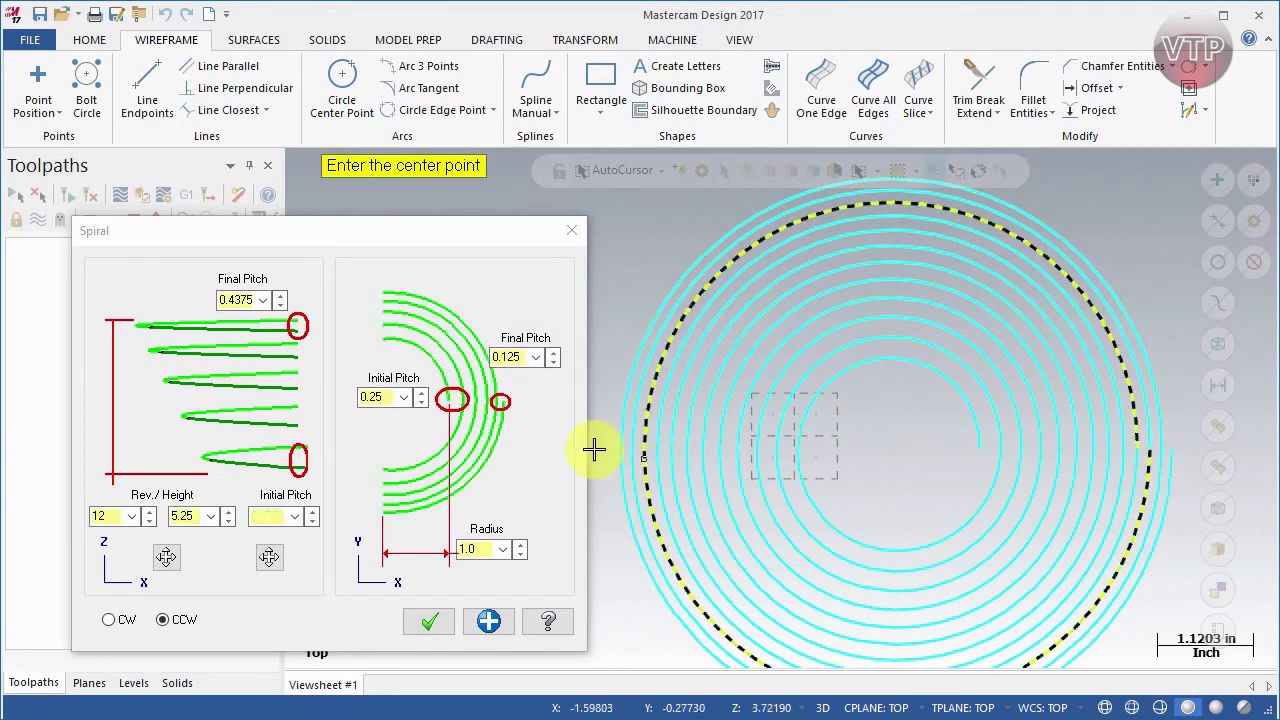
Set the spiral's final pitch to 0.5, pick a new centre point, and create the spiral
click(512, 360)
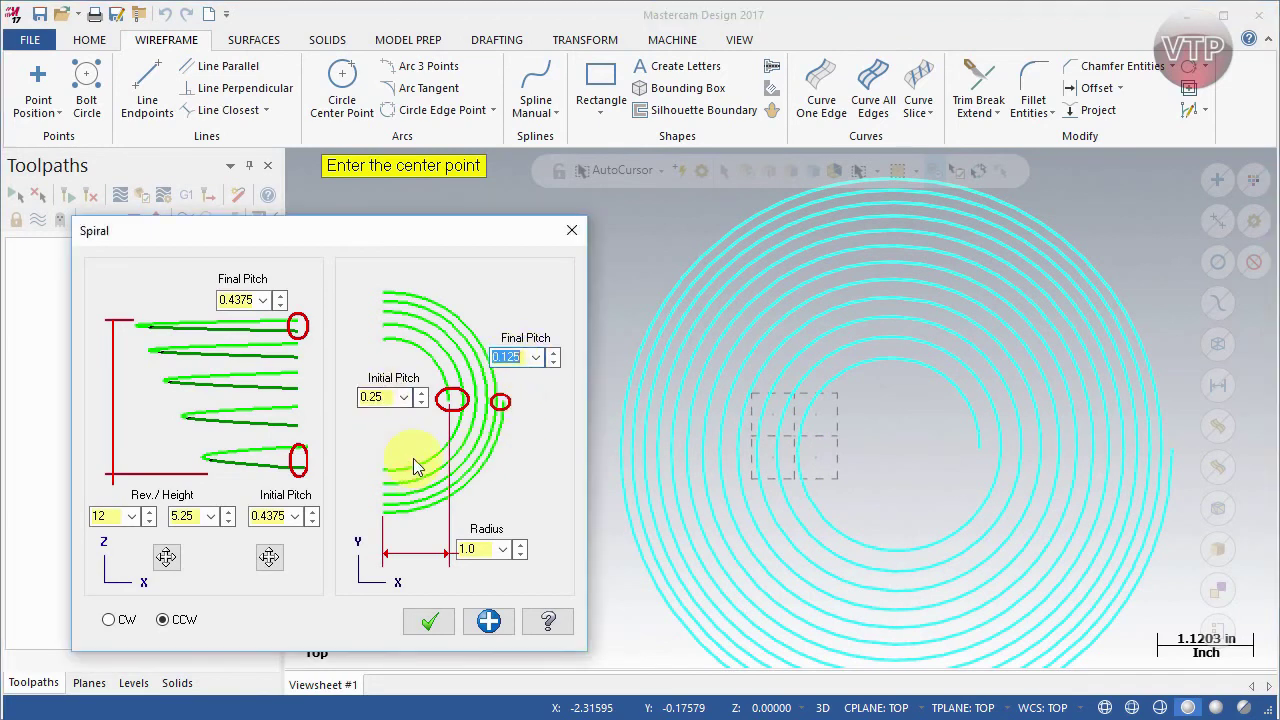
text(0.5)
key(Tab)
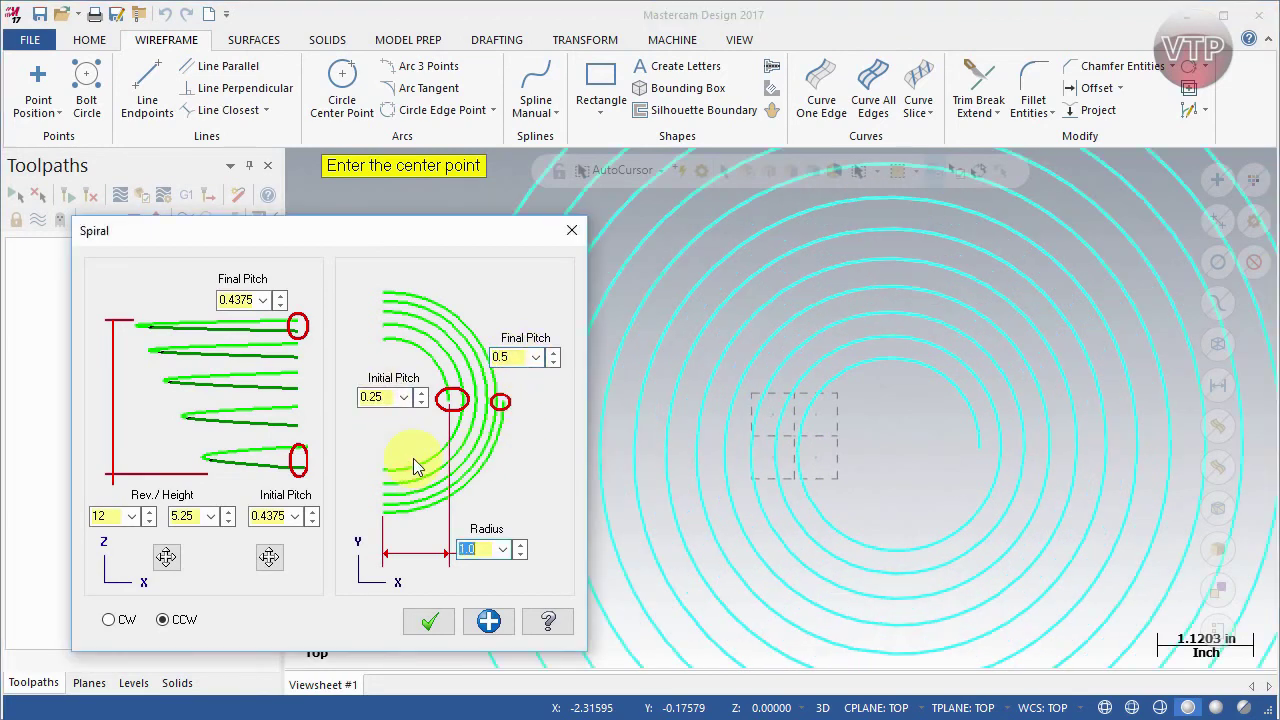
scroll(1071, 517, down, 4)
scroll(982, 561, up, 2)
scroll(982, 561, up, 1)
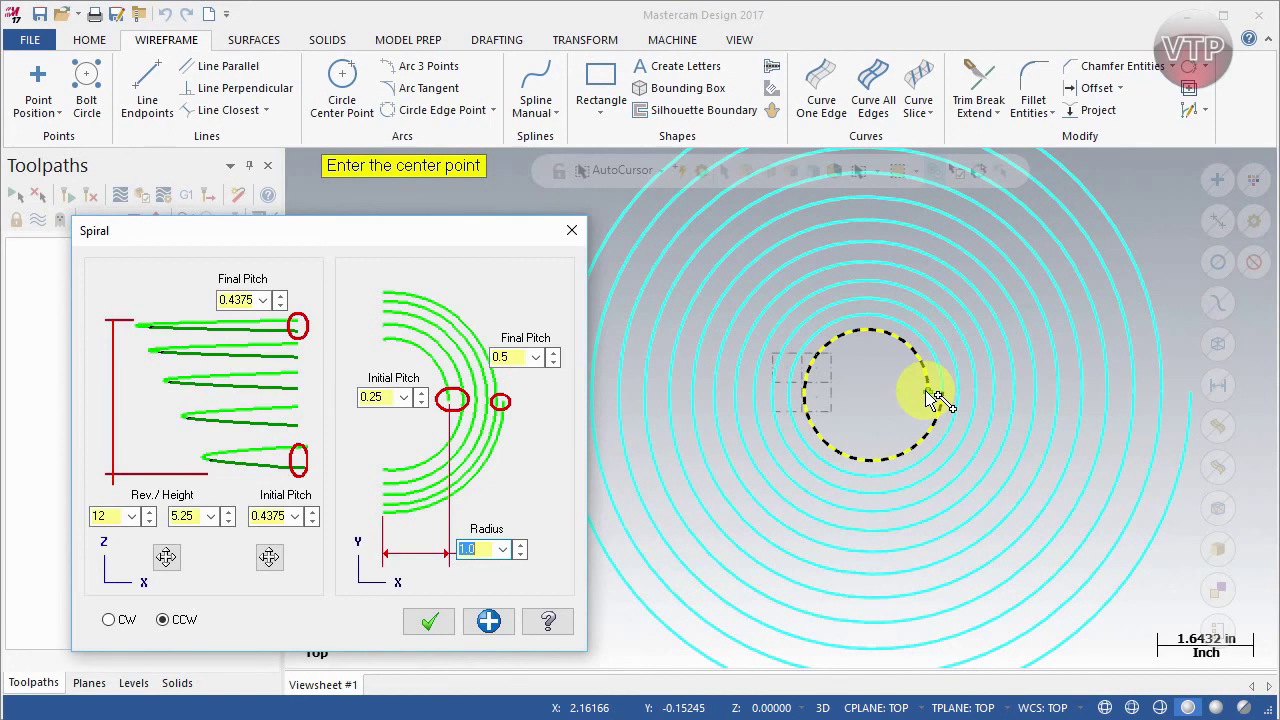
click(927, 391)
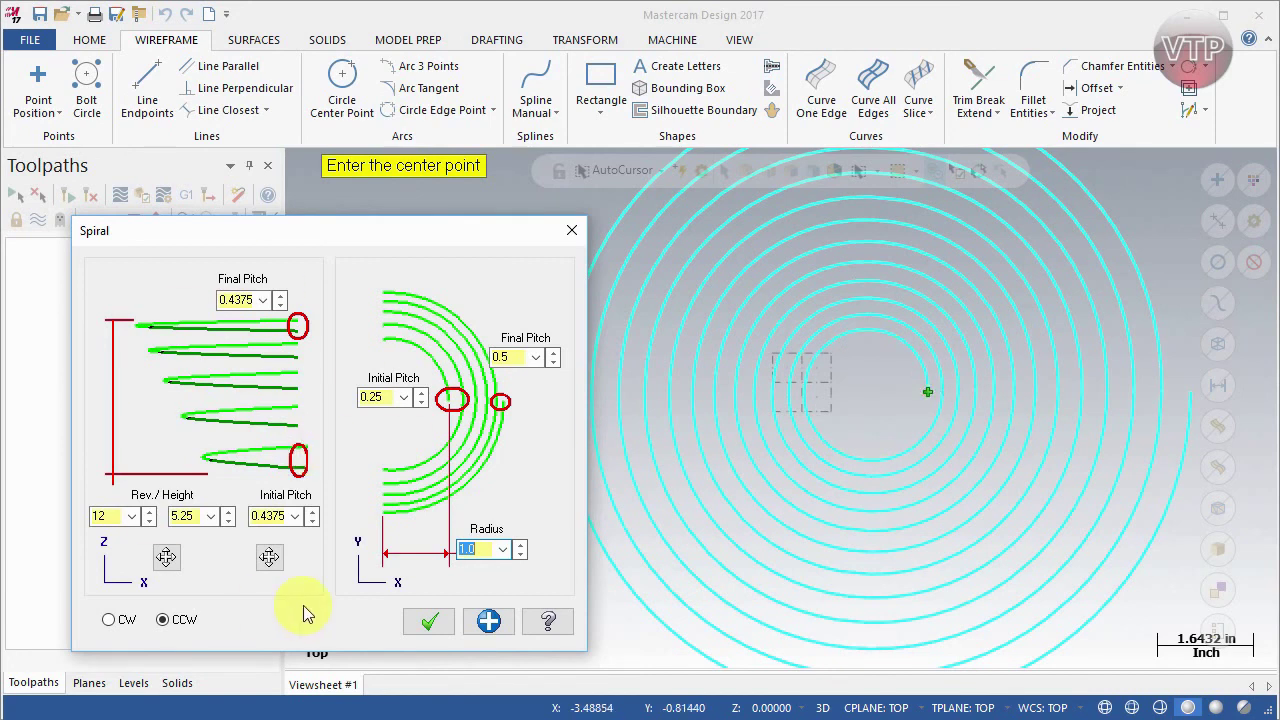
click(487, 620)
click(431, 621)
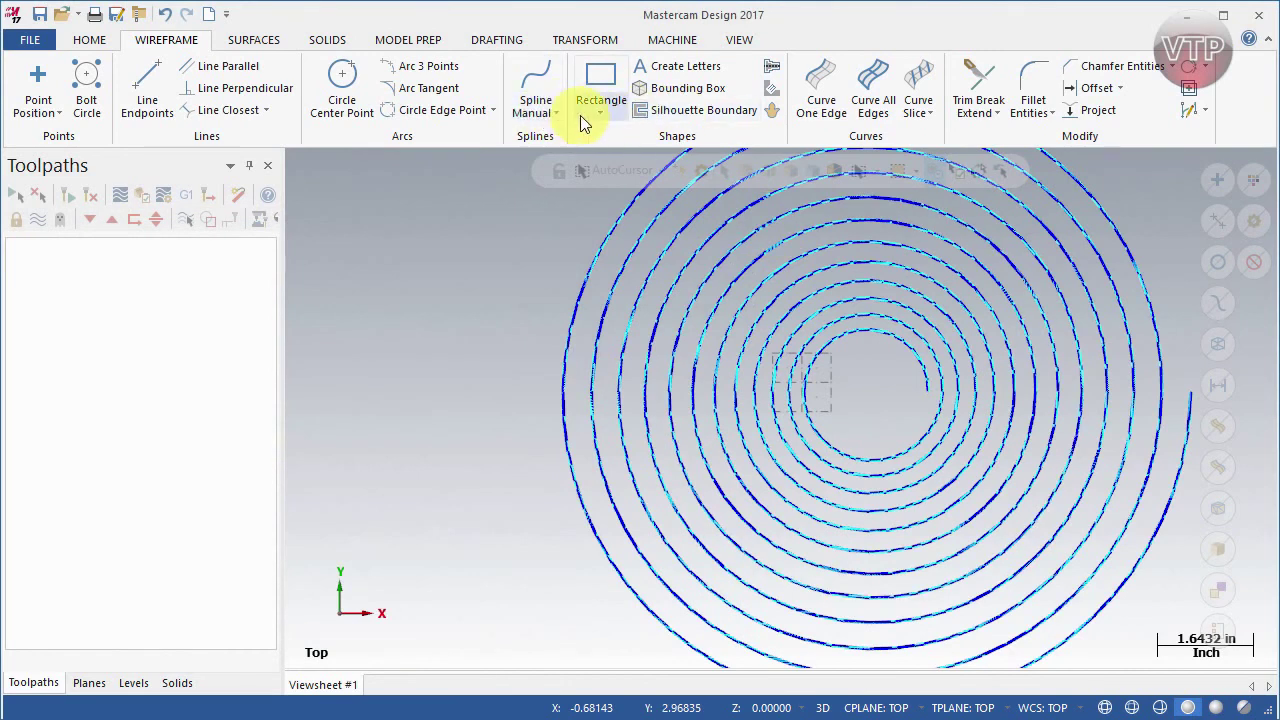
View the spiral from the Front and zoom in on it
click(739, 40)
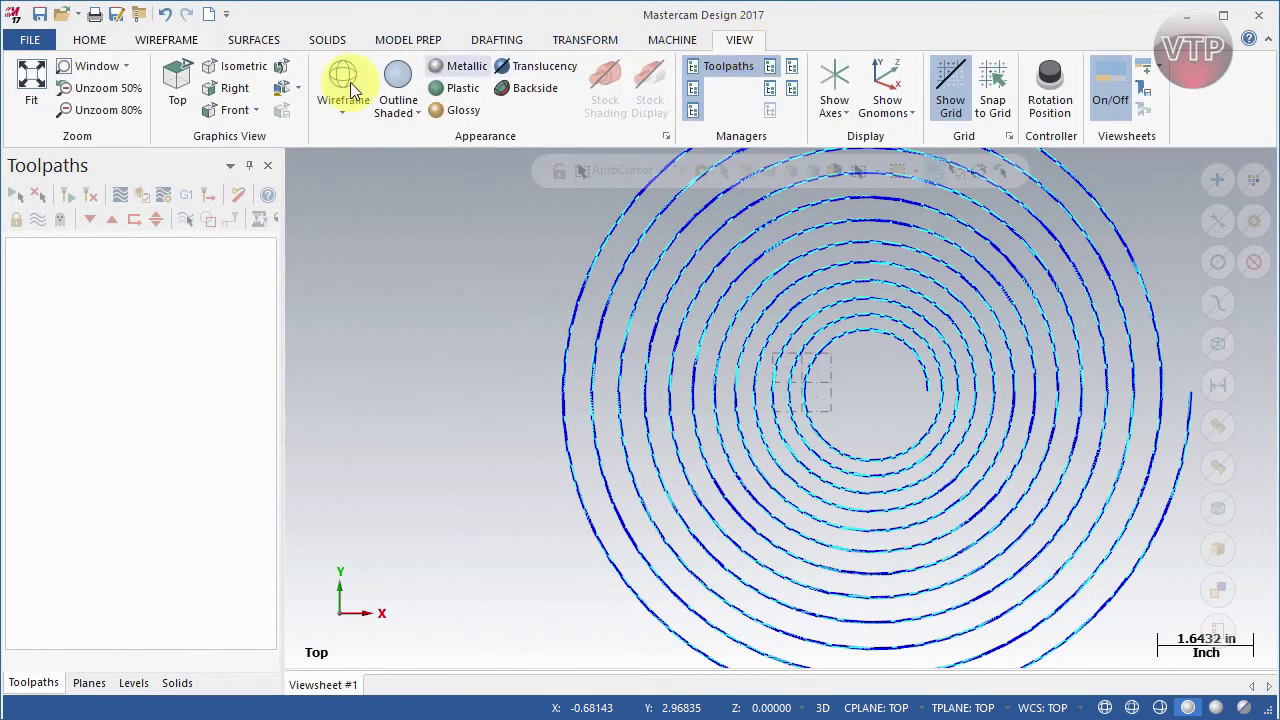
click(236, 112)
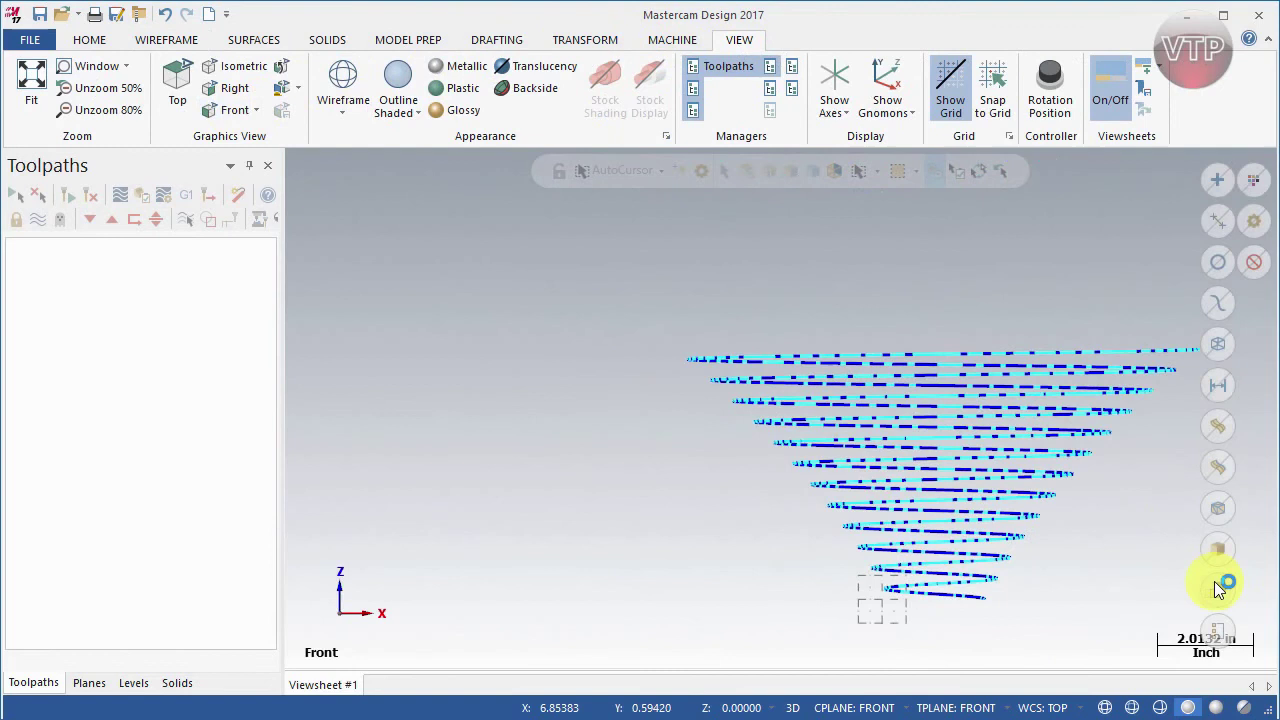
scroll(1162, 545, up, 1)
click(928, 264)
key(Escape)
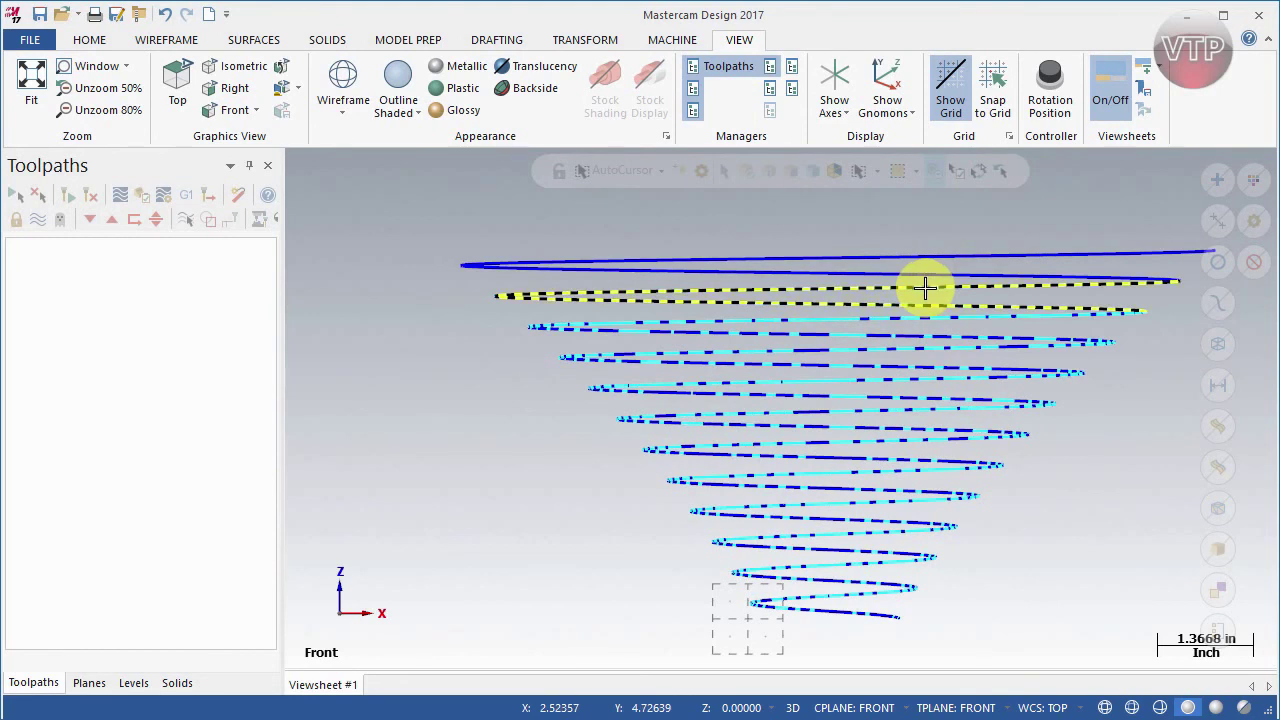
Select the spiral turns from top to bottom, then clear the selection
click(900, 320)
click(888, 350)
click(878, 380)
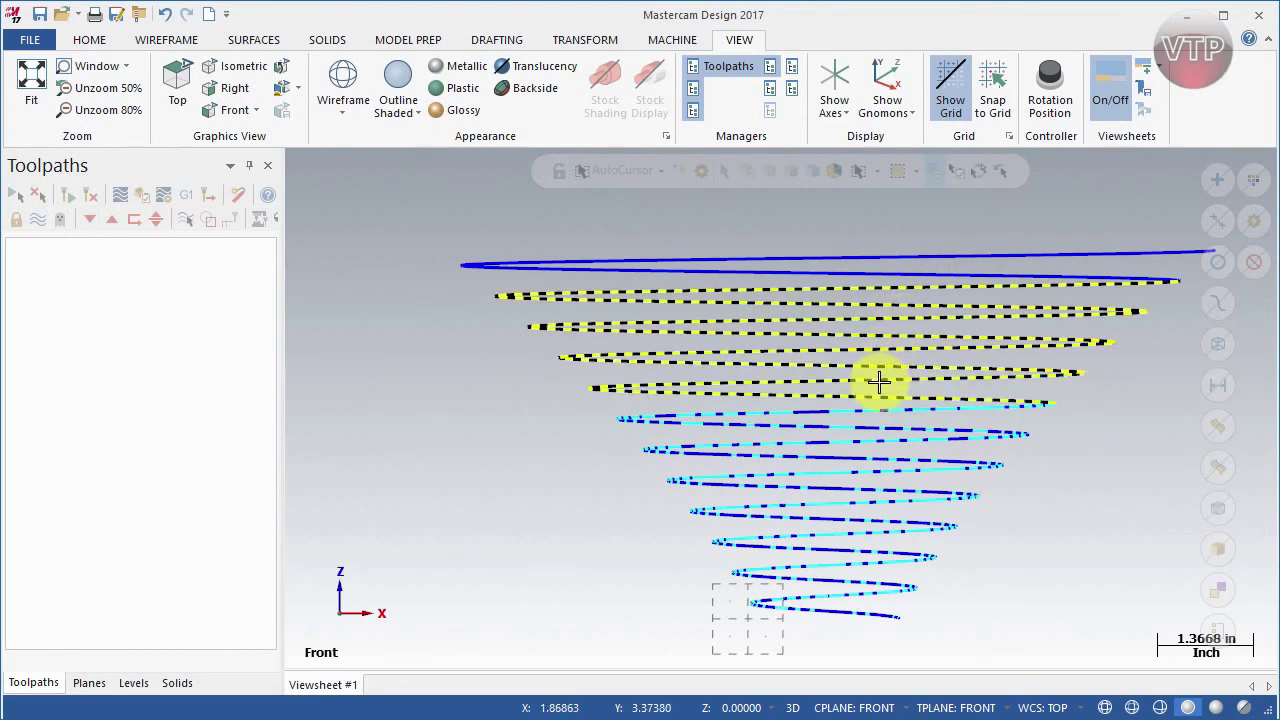
click(871, 410)
click(857, 446)
click(849, 500)
click(845, 524)
click(836, 570)
click(830, 590)
click(1014, 556)
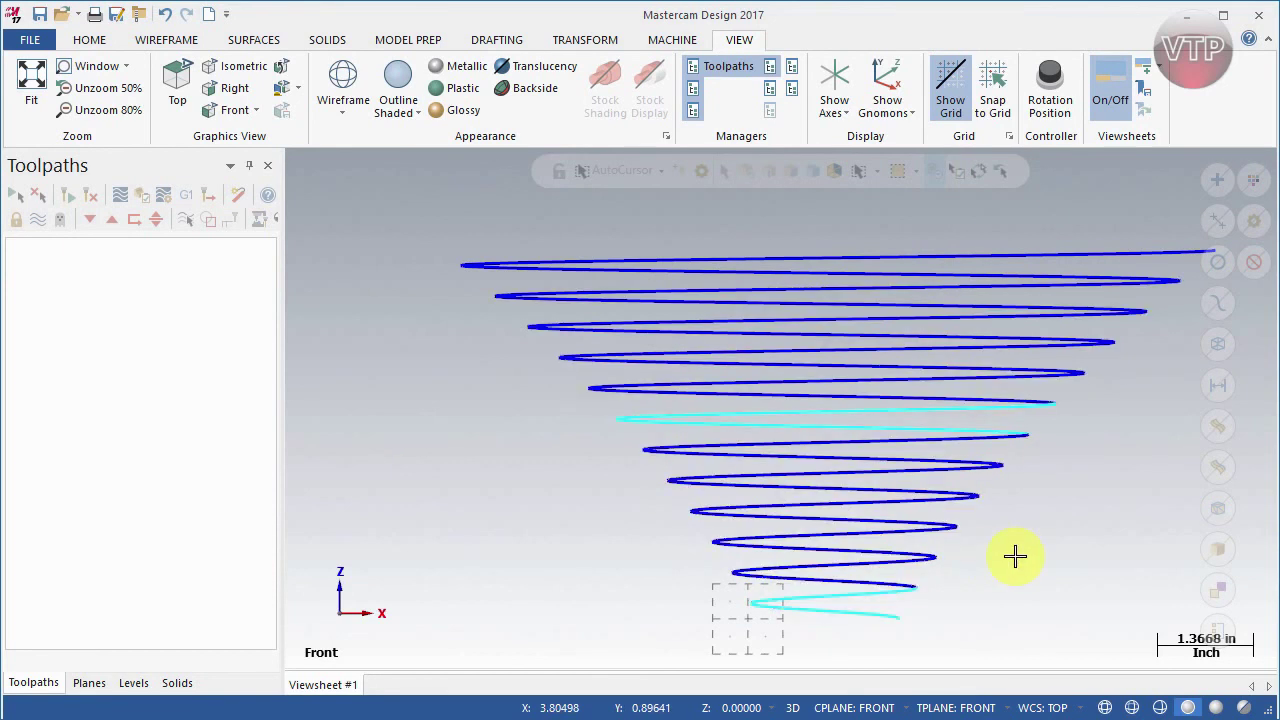
Delete a middle and the lowest spiral turn, then undo the deletion
click(906, 410)
click(866, 588)
key(Delete)
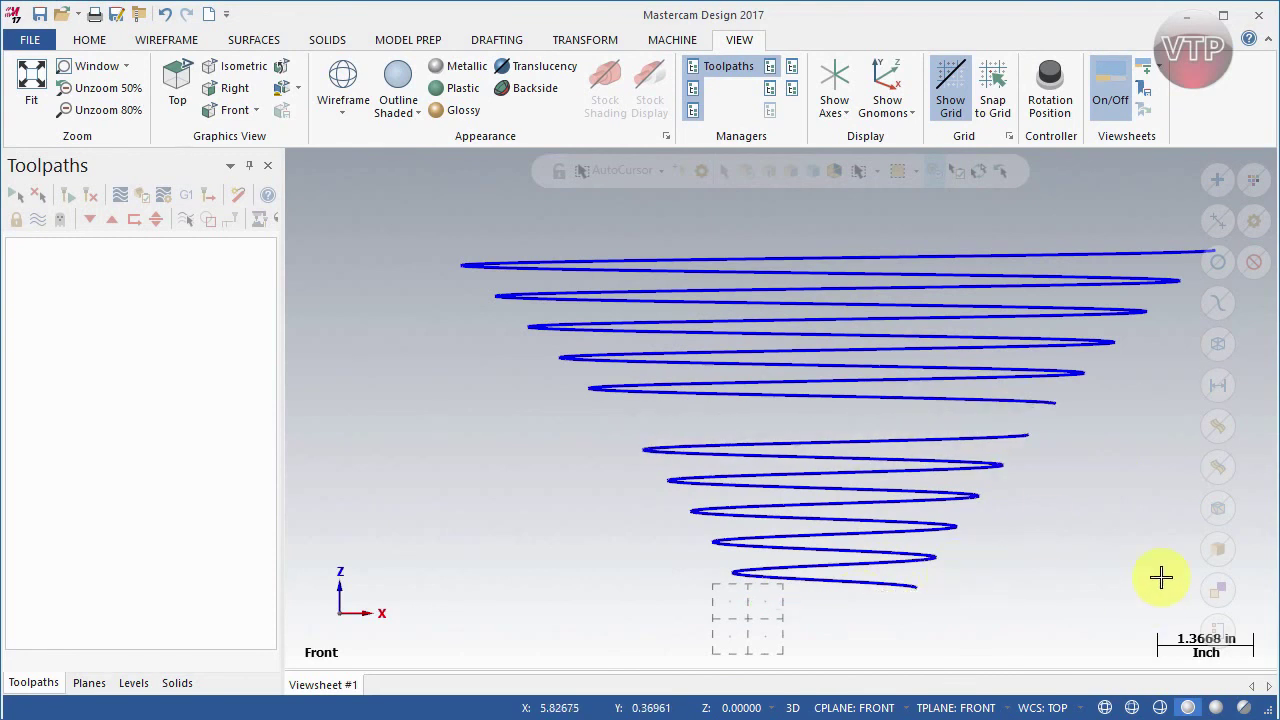
key(ctrl+z)
Delete three spiral turns: an upper, a middle and the lowest one
scroll(1090, 550, down, 2)
scroll(1071, 486, up, 1)
click(937, 357)
click(931, 426)
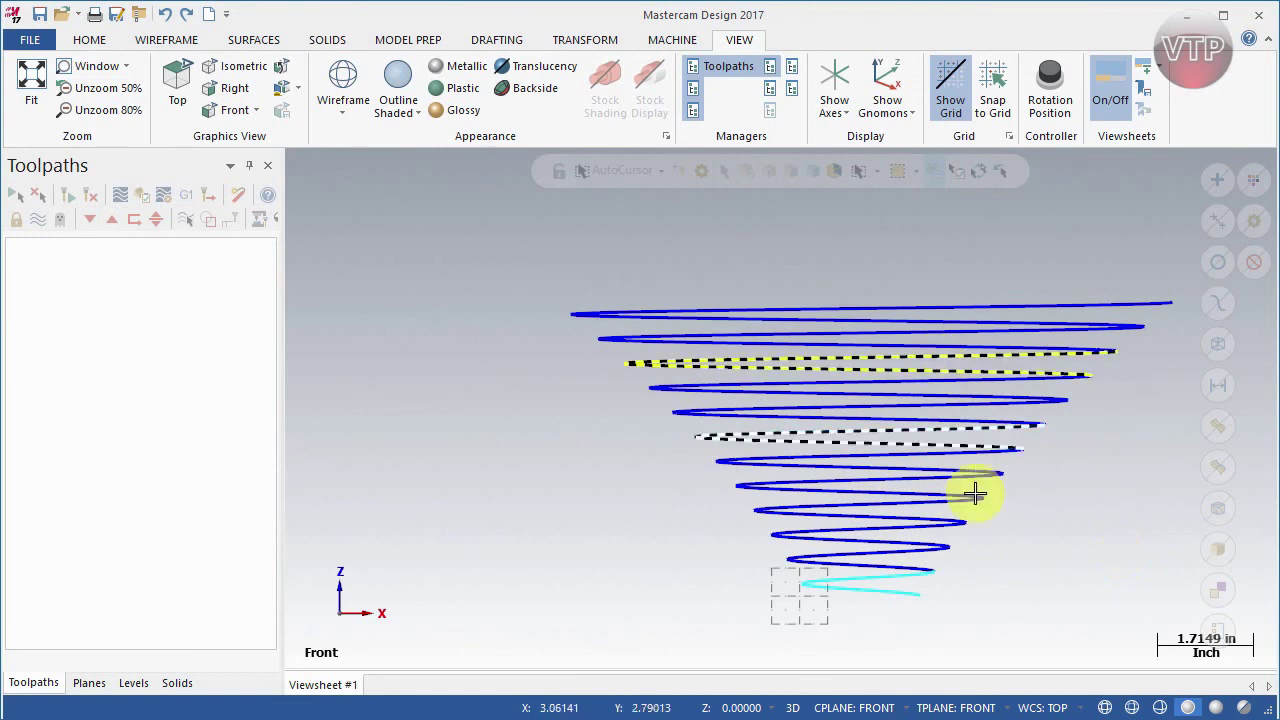
click(866, 579)
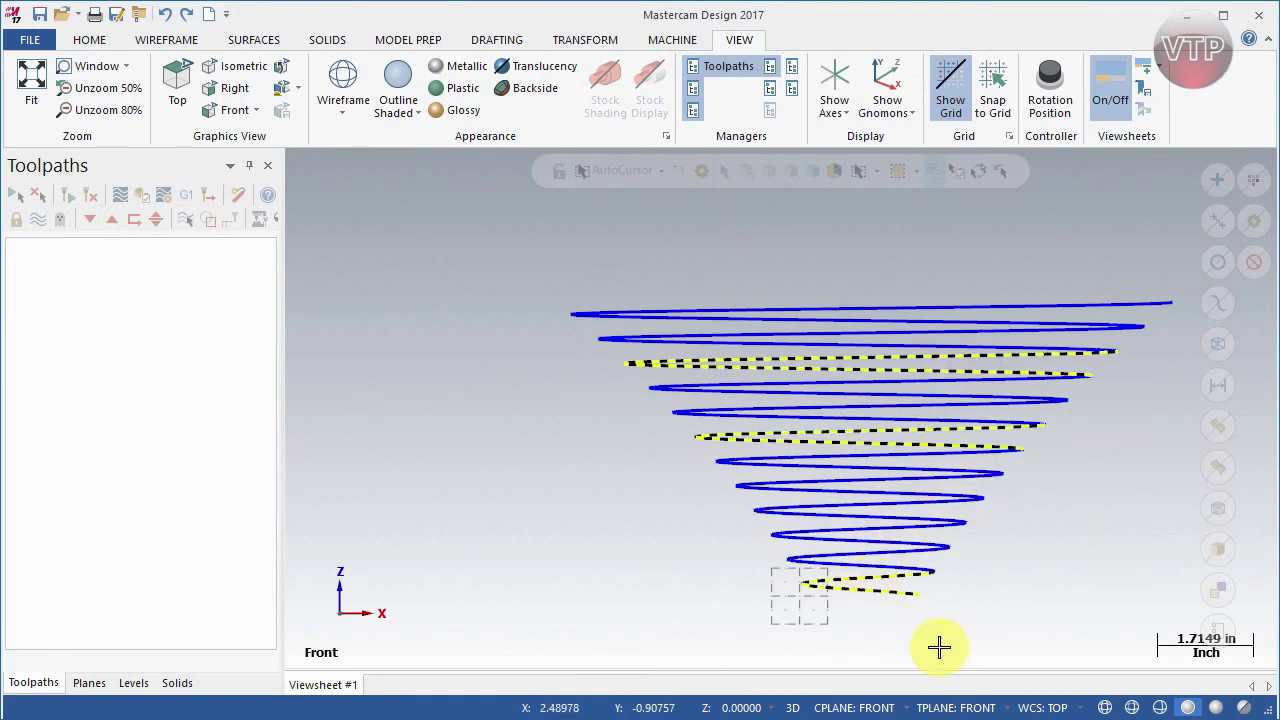
key(Delete)
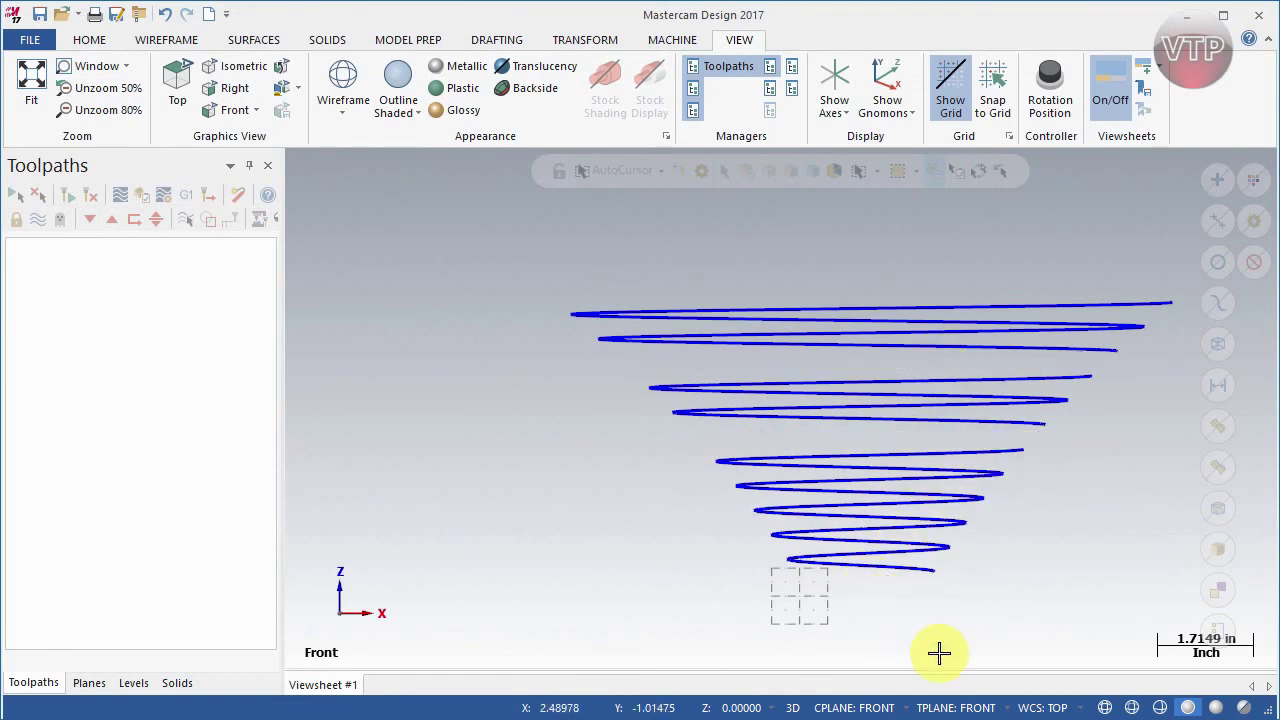